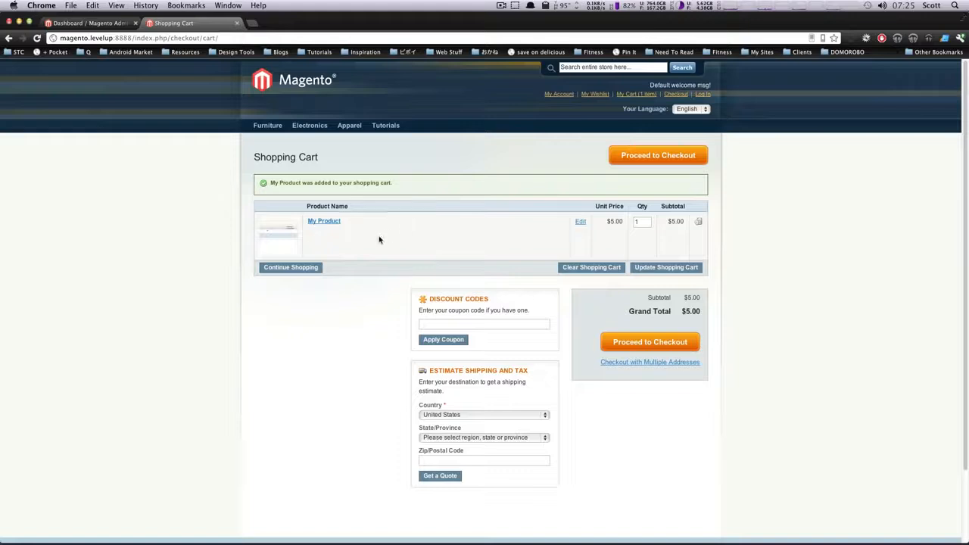
Open the My Product page from the shopping cart and examine its details and additional information
left_click_drag(379, 240, 312, 182)
left_click(325, 220)
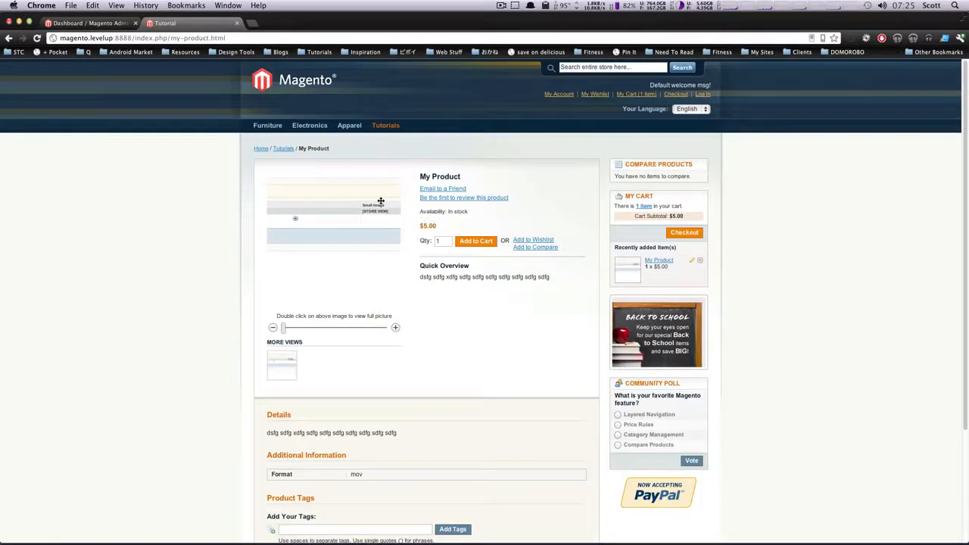
scroll(458, 294, "down", 2)
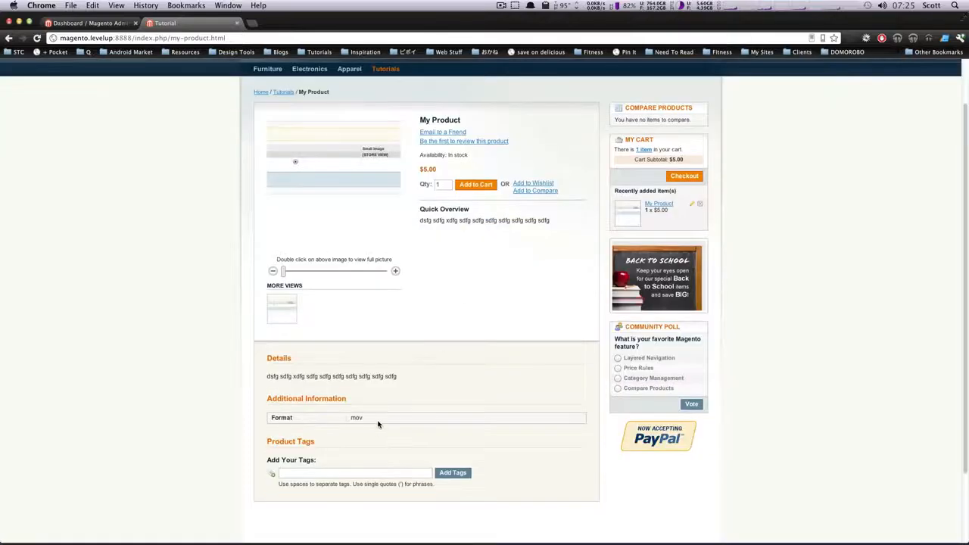
scroll(532, 198, "up", 2)
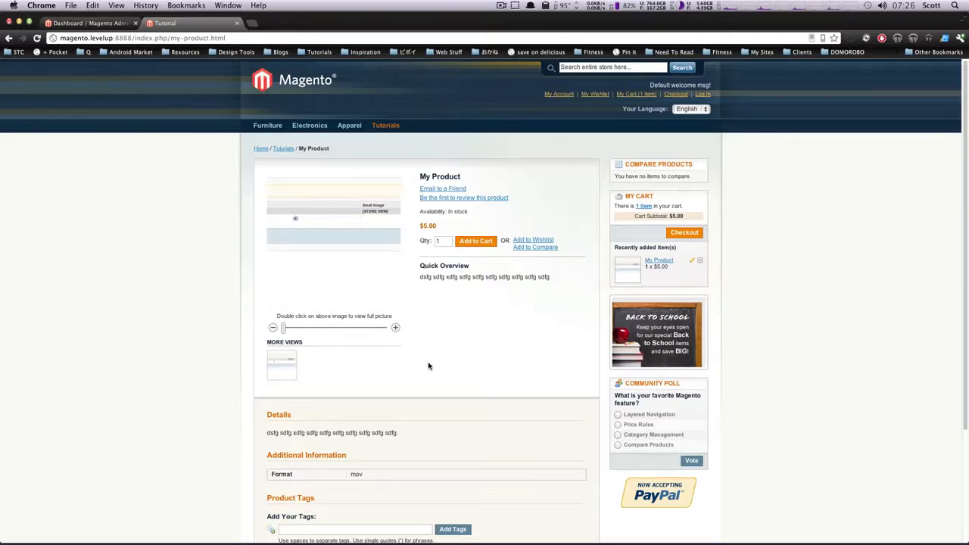
scroll(428, 367, "down", 3)
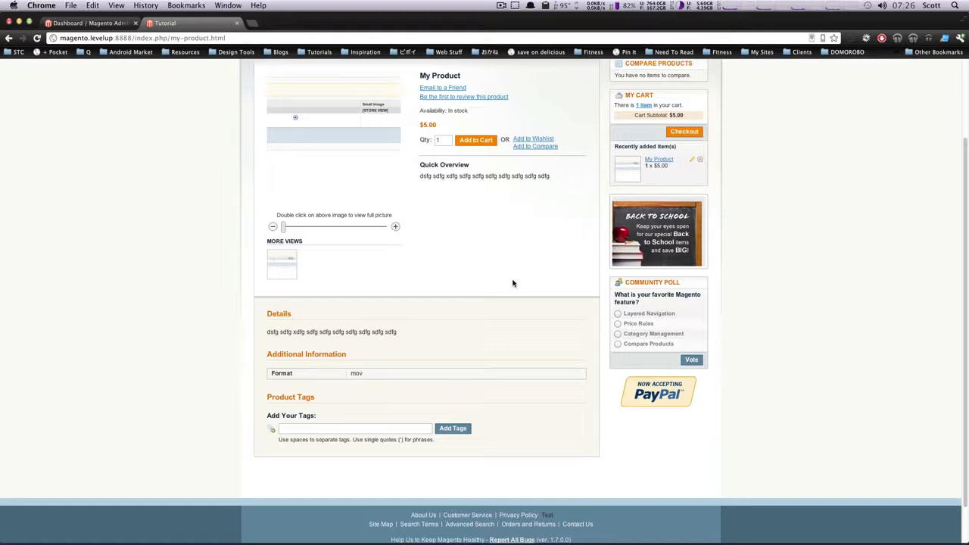
Switch to the Magento admin and try to create a configurable product with the Tutorials attribute set
left_click(96, 23)
mouse_move(107, 94)
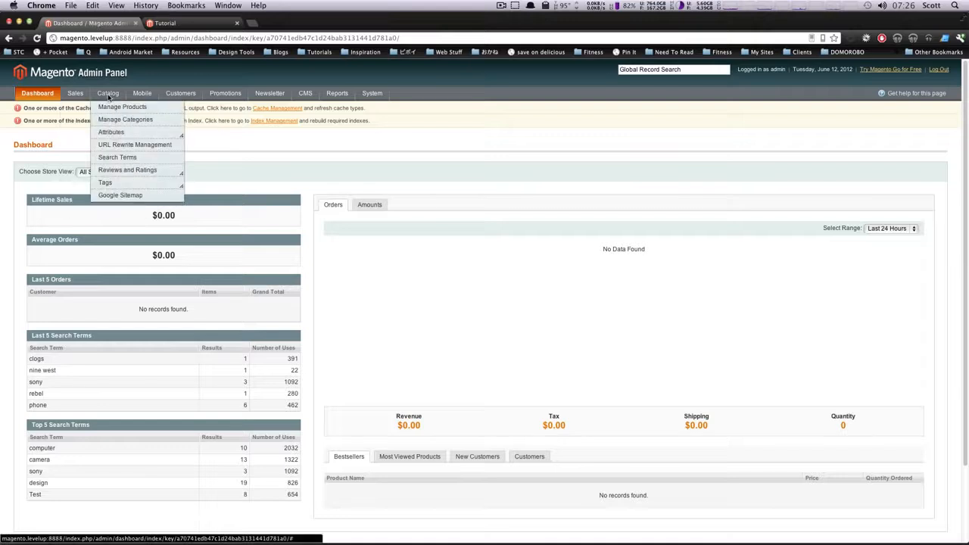
left_click(113, 108)
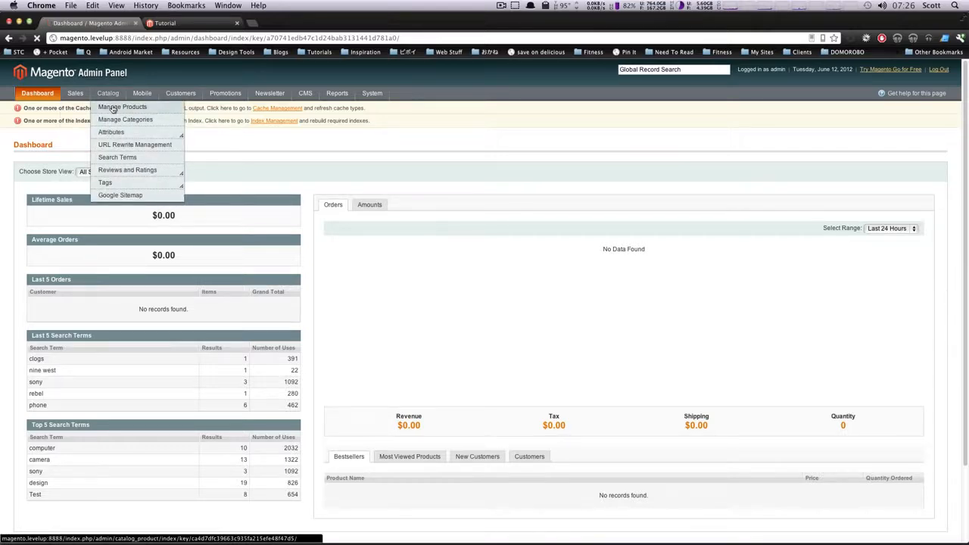
left_click(919, 143)
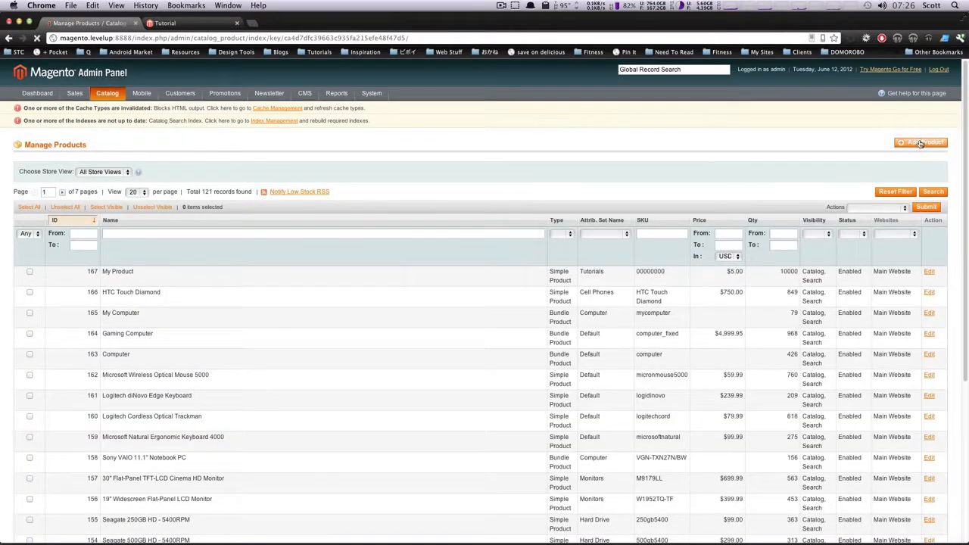
left_click(259, 201)
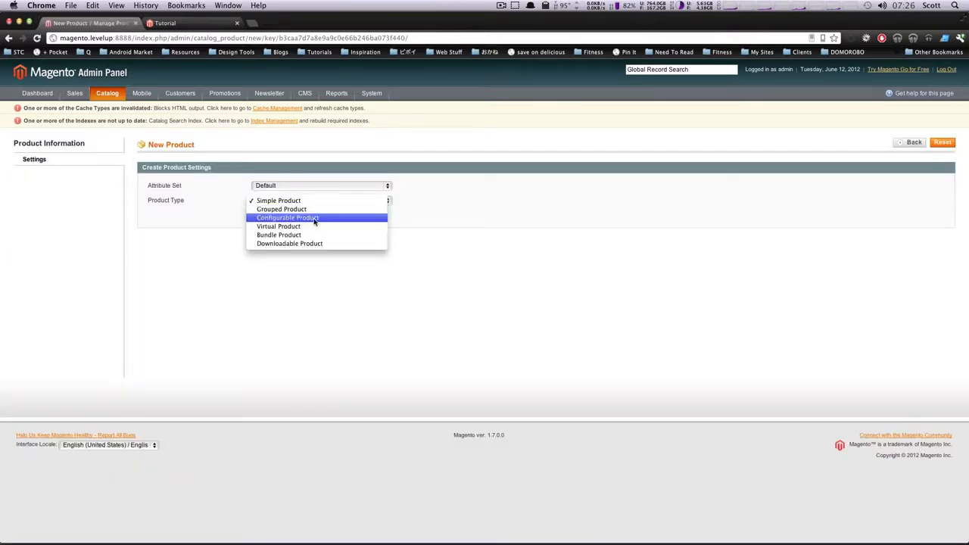
left_click(315, 218)
left_click(317, 187)
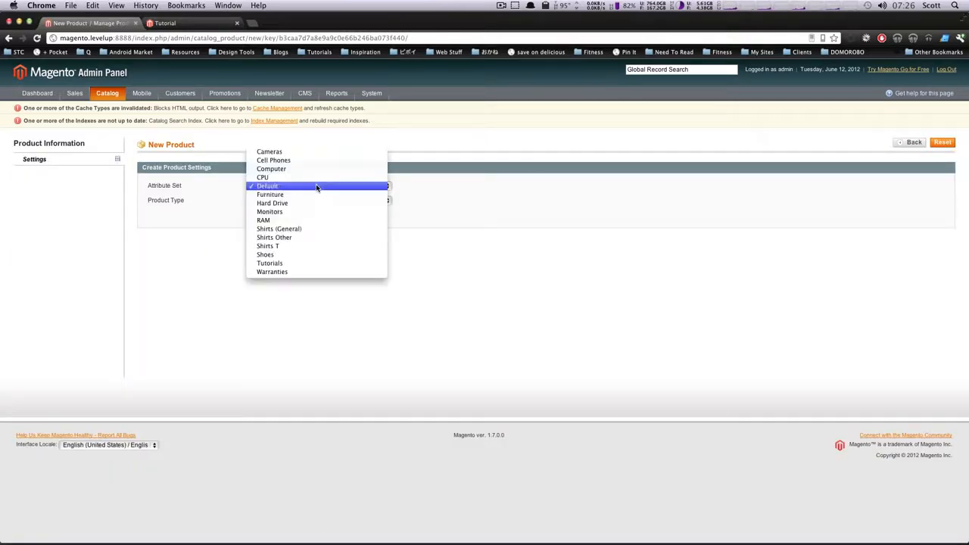
left_click(316, 267)
left_click(285, 218)
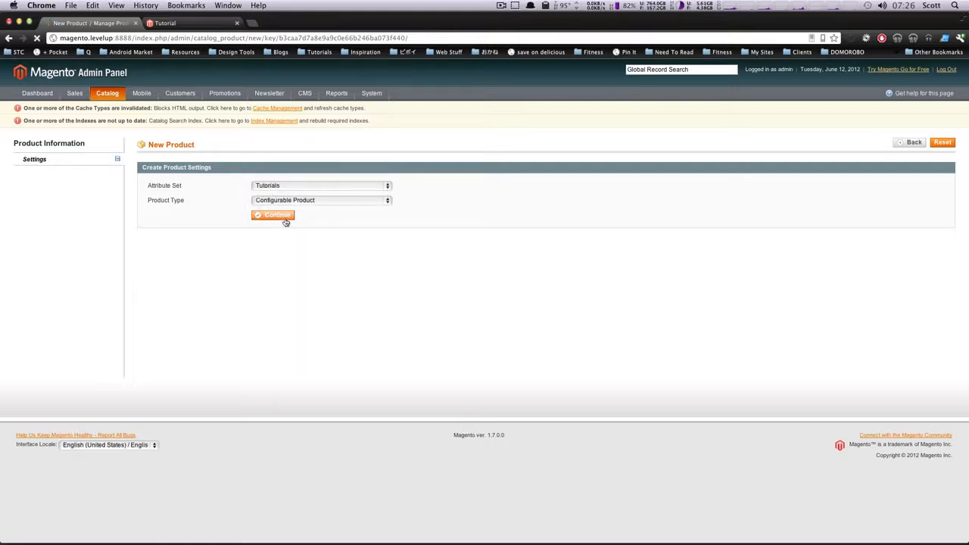
Read the requirements that attributes must meet for use in a configurable product
left_click_drag(383, 215, 260, 232)
left_click(301, 237)
left_click(353, 242)
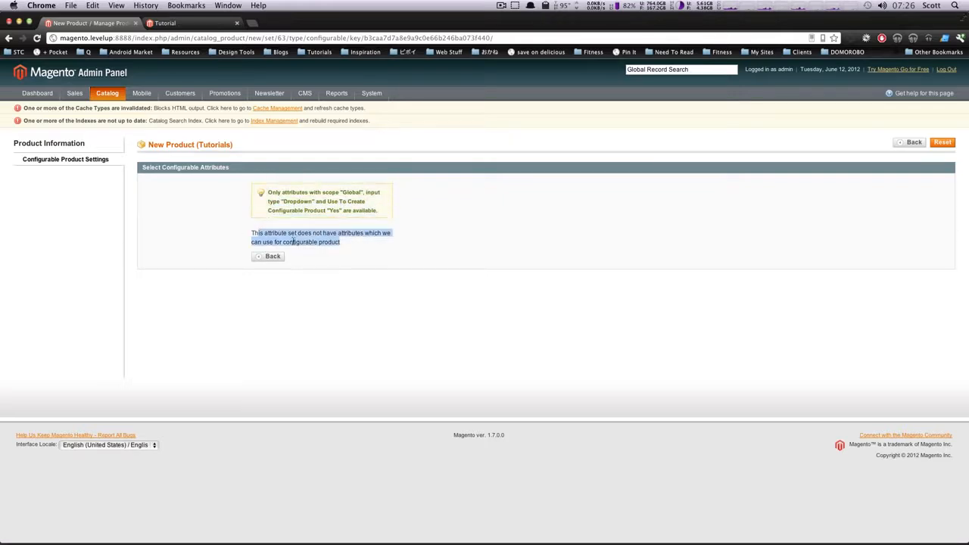
left_click(390, 246)
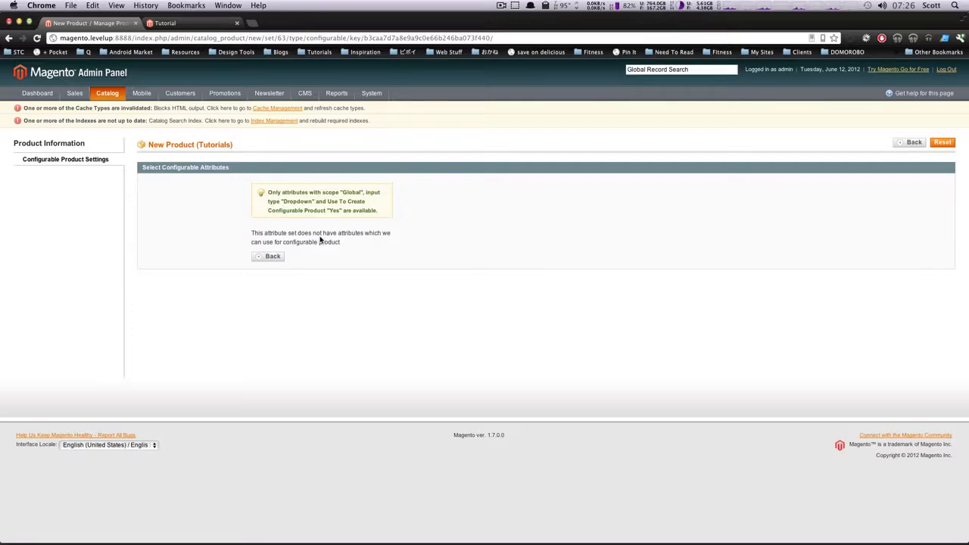
mouse_move(148, 91)
double_click(288, 201)
double_click(352, 192)
left_click(331, 210)
double_click(333, 211)
Open the format product attribute for editing and set its scope to Global
mouse_move(111, 95)
mouse_move(125, 133)
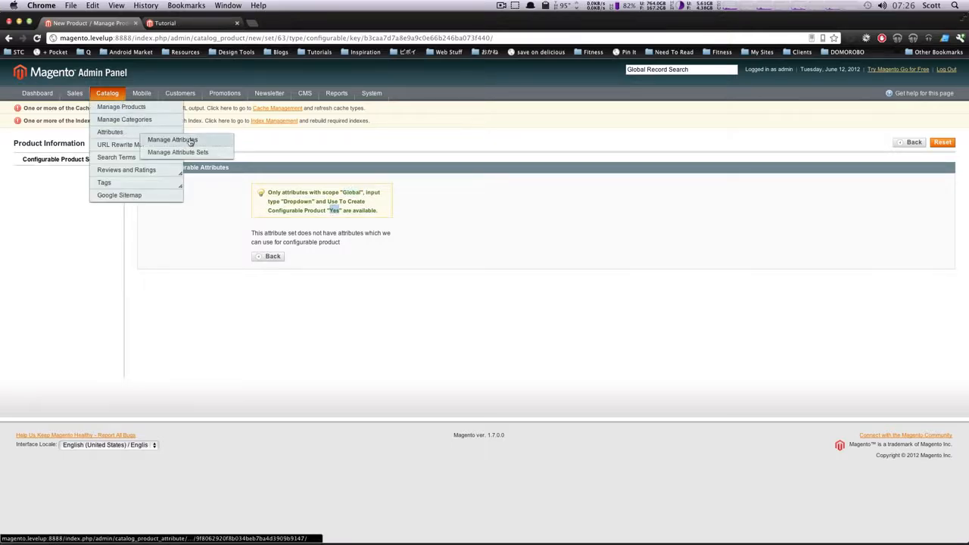
left_click(190, 143)
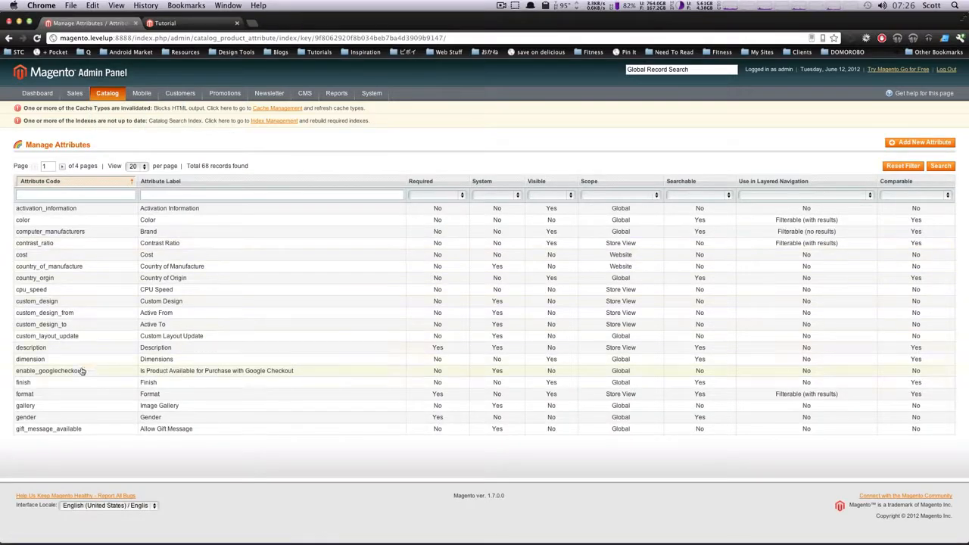
left_click(79, 394)
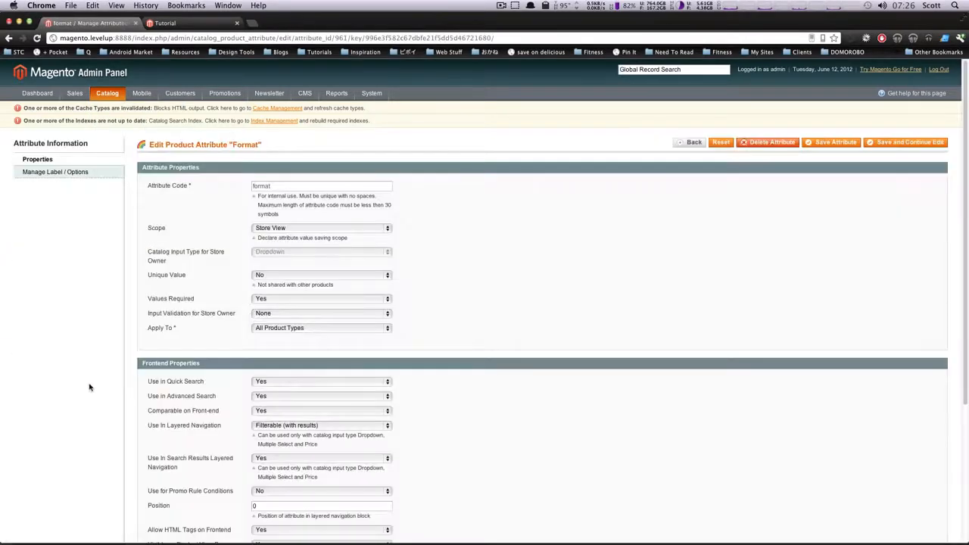
left_click_drag(149, 252, 222, 255)
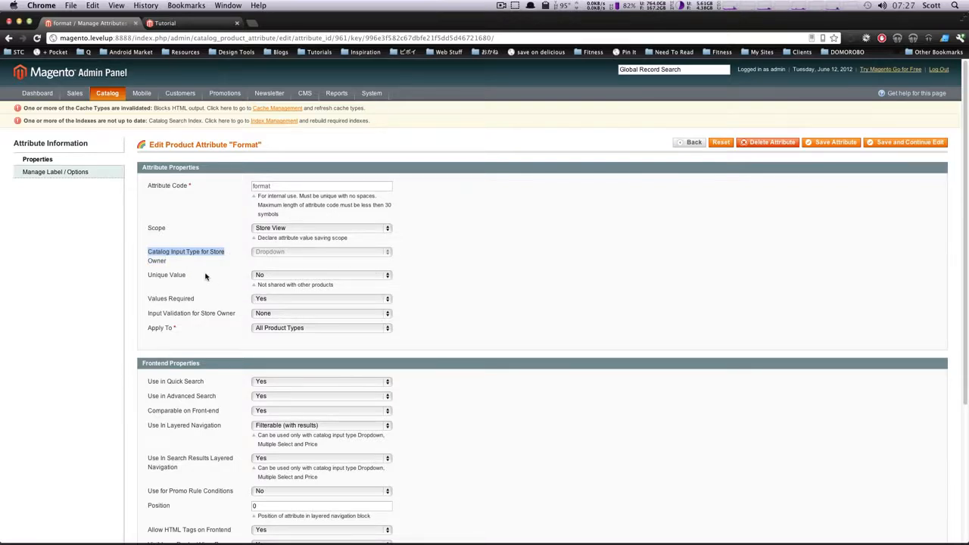
left_click(271, 229)
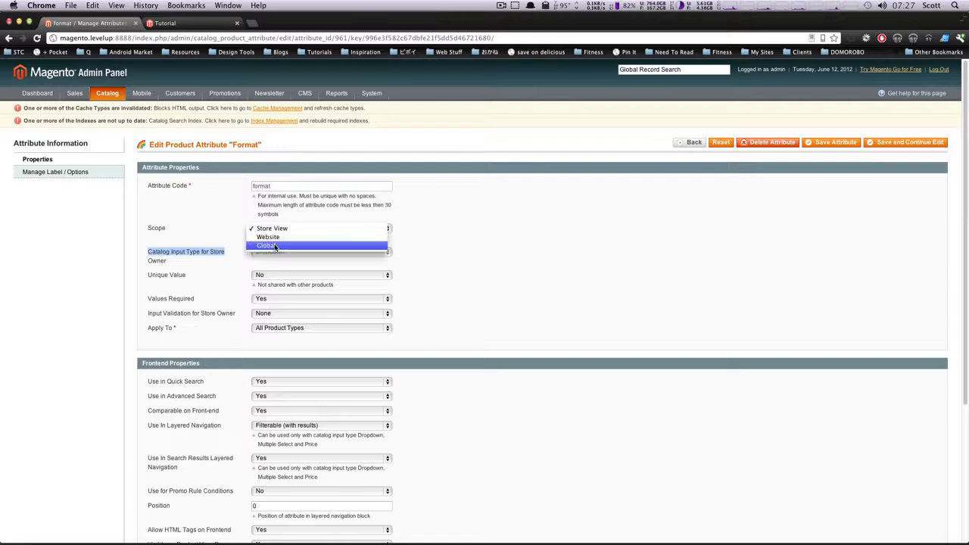
left_click(267, 246)
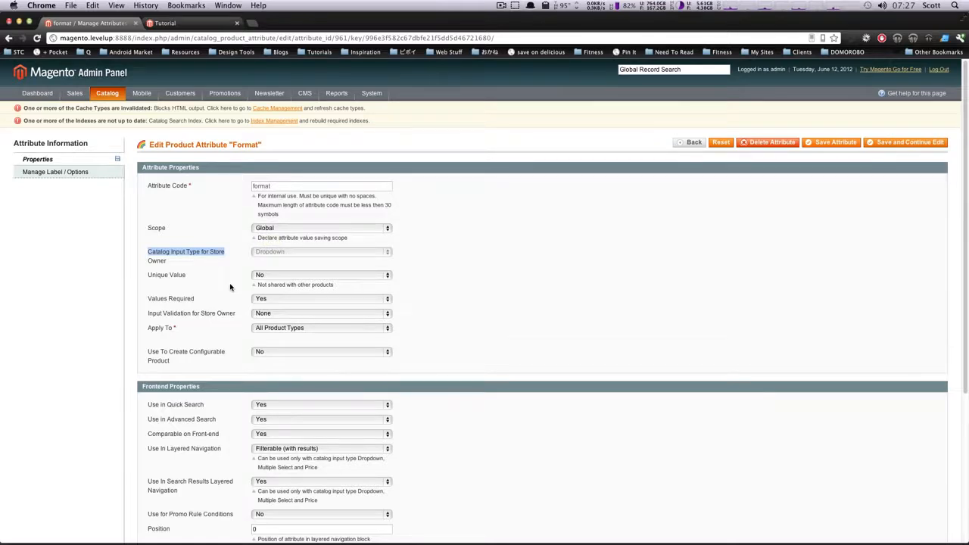
Set the format attribute's Use To Create Configurable Product option to Yes and save the attribute
scroll(230, 287, "down", 1)
left_click_drag(148, 352, 214, 357)
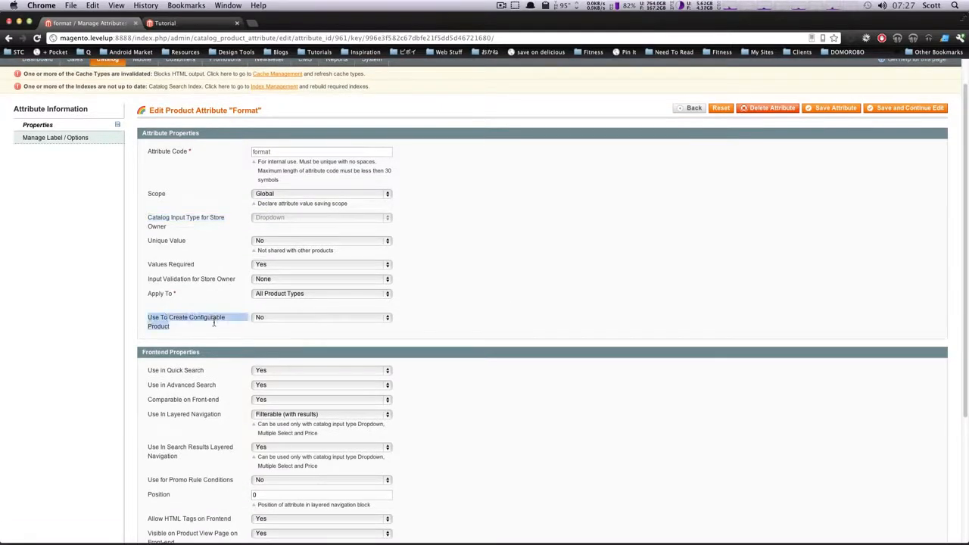
left_click(310, 318)
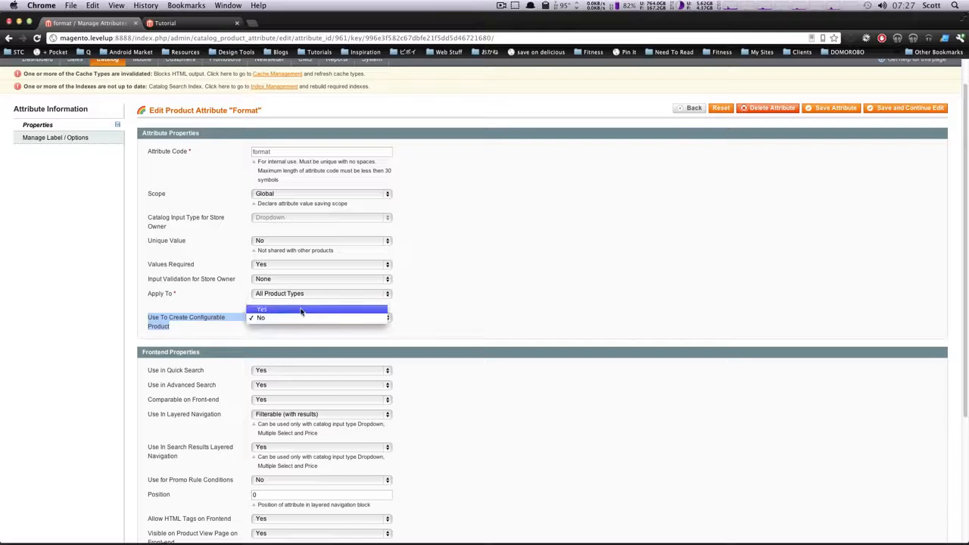
left_click(301, 311)
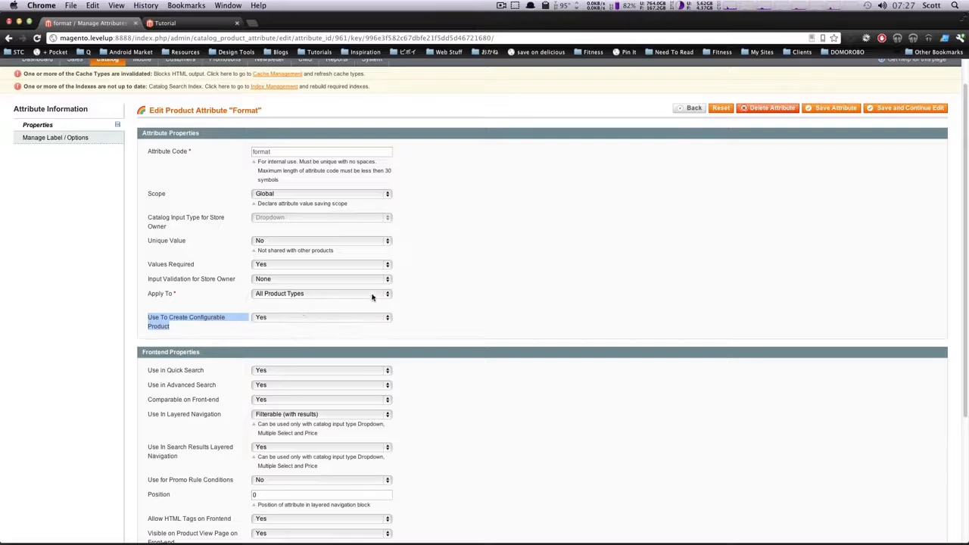
left_click(849, 111)
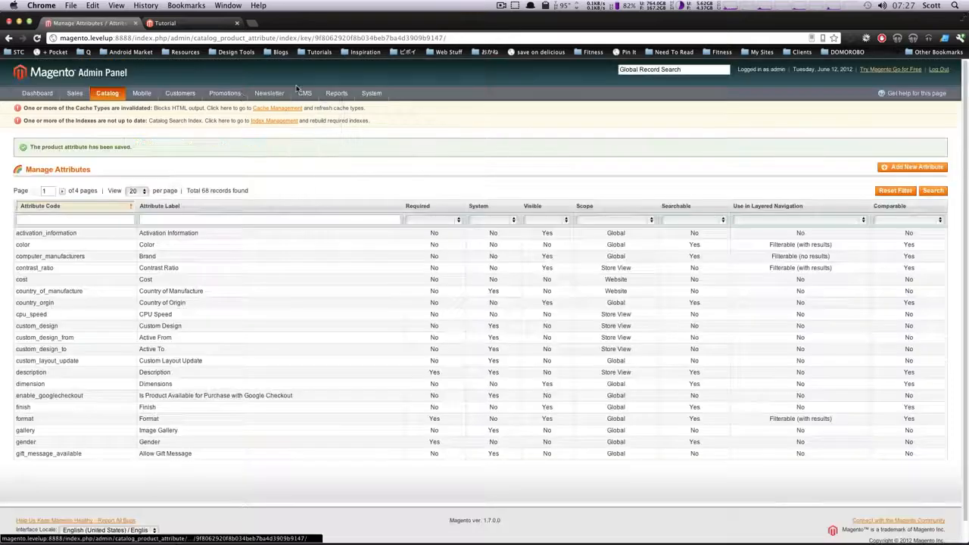
Start a new product with the Tutorials attribute set and the Configurable Product type
mouse_move(99, 97)
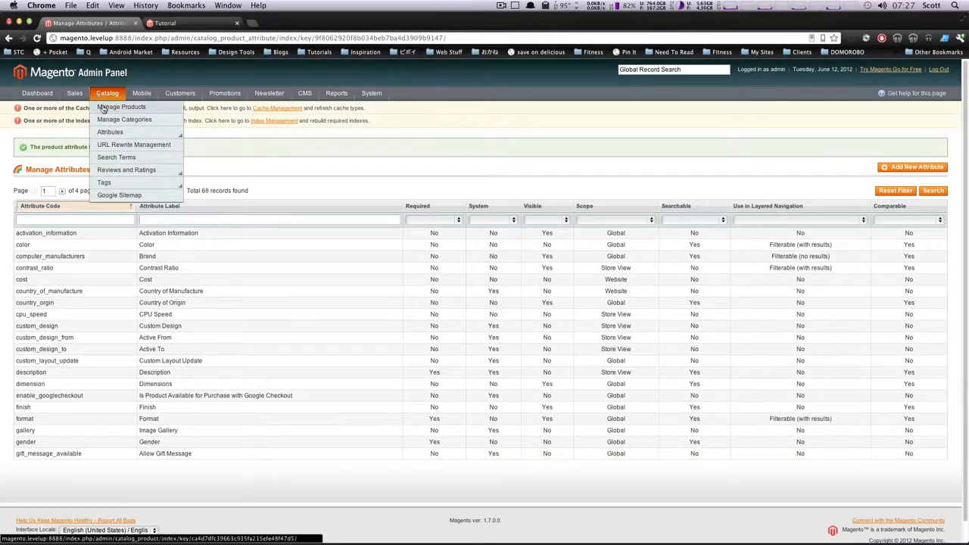
left_click(103, 108)
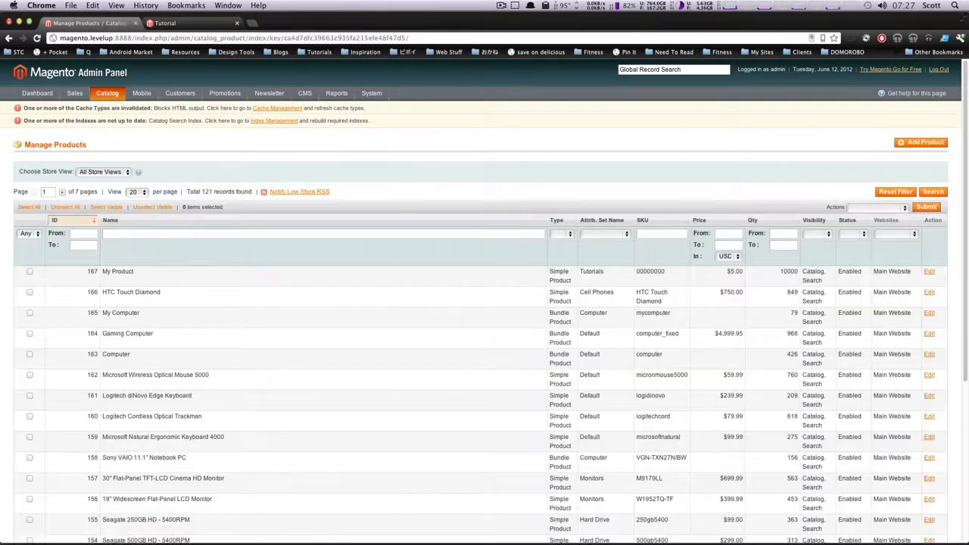
left_click(908, 148)
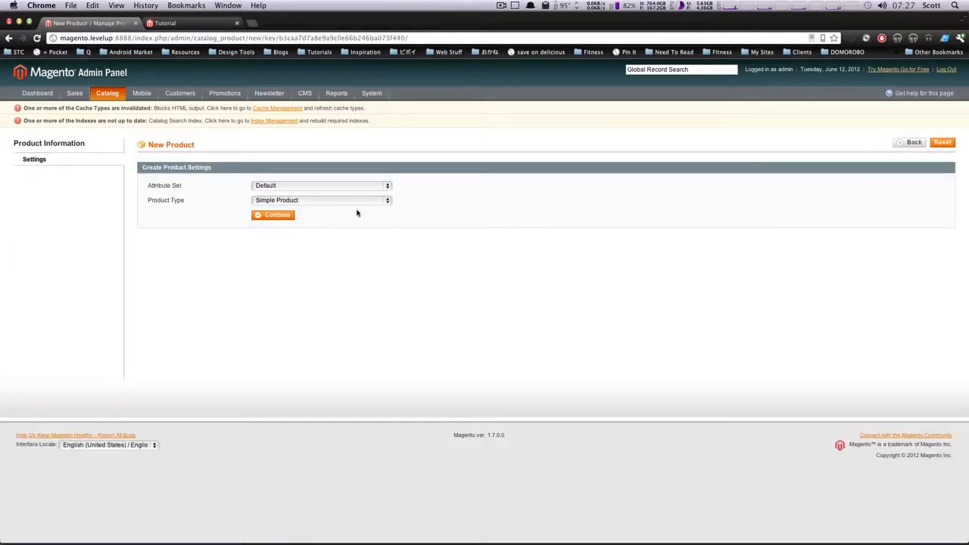
left_click(326, 186)
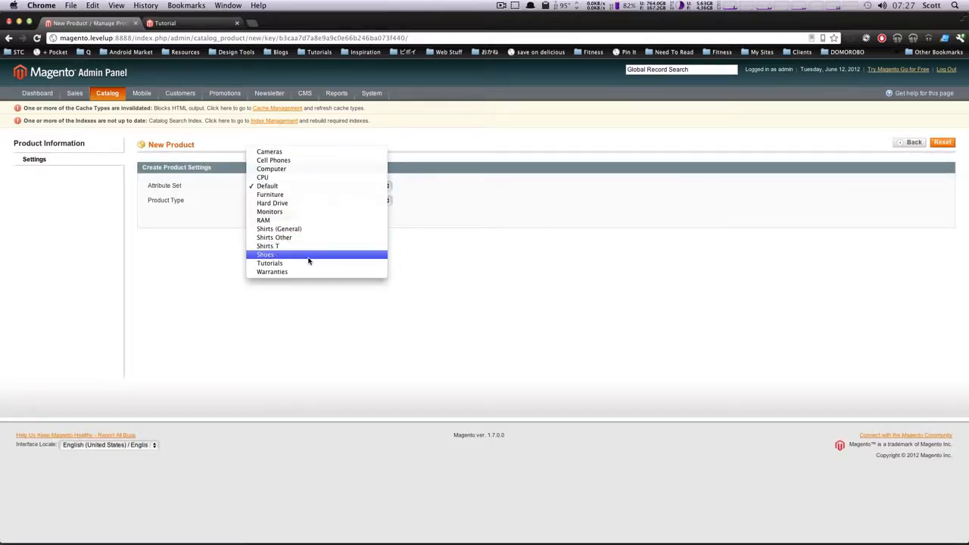
left_click(307, 264)
left_click(313, 202)
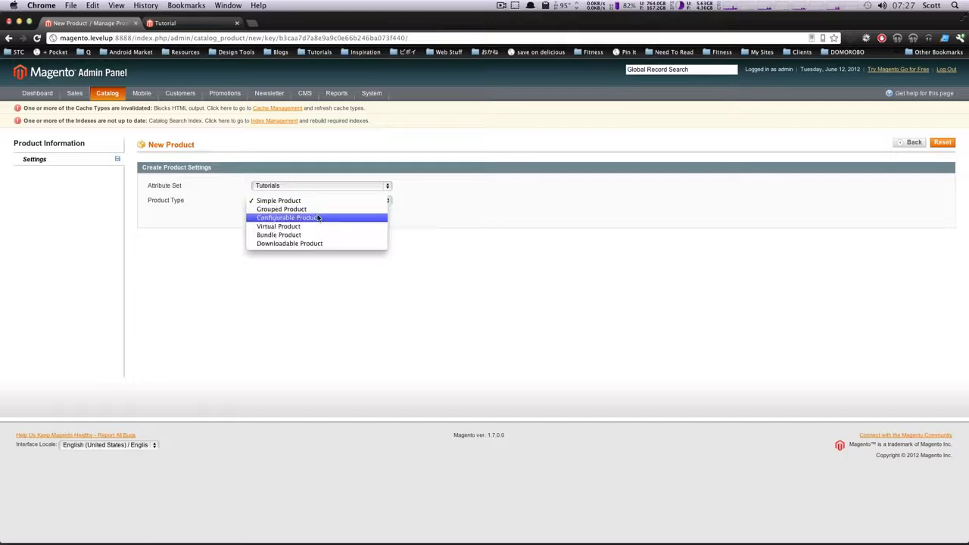
left_click(295, 218)
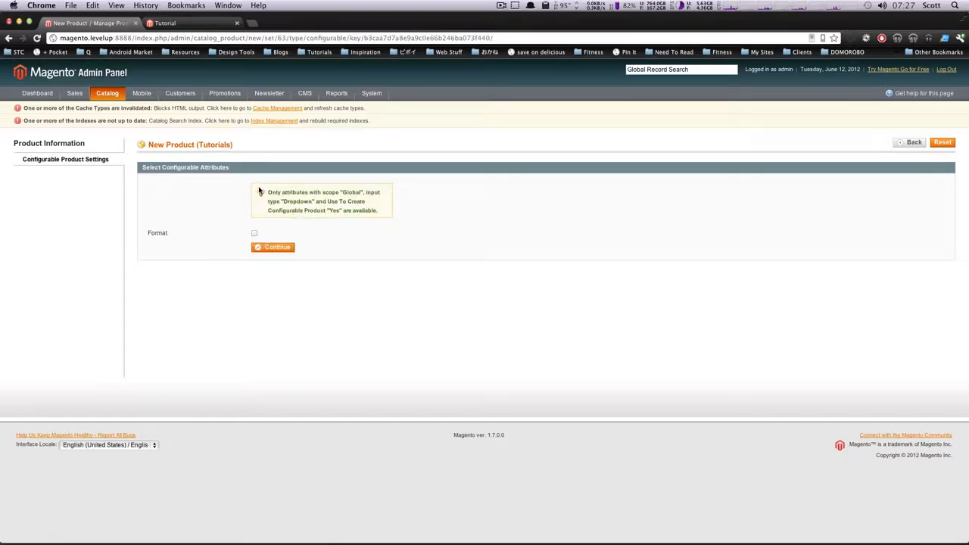
Select Format as the configurable attribute and continue to the product information form
left_click_drag(159, 167, 218, 175)
left_click(171, 241)
left_click(254, 234)
left_click(283, 249)
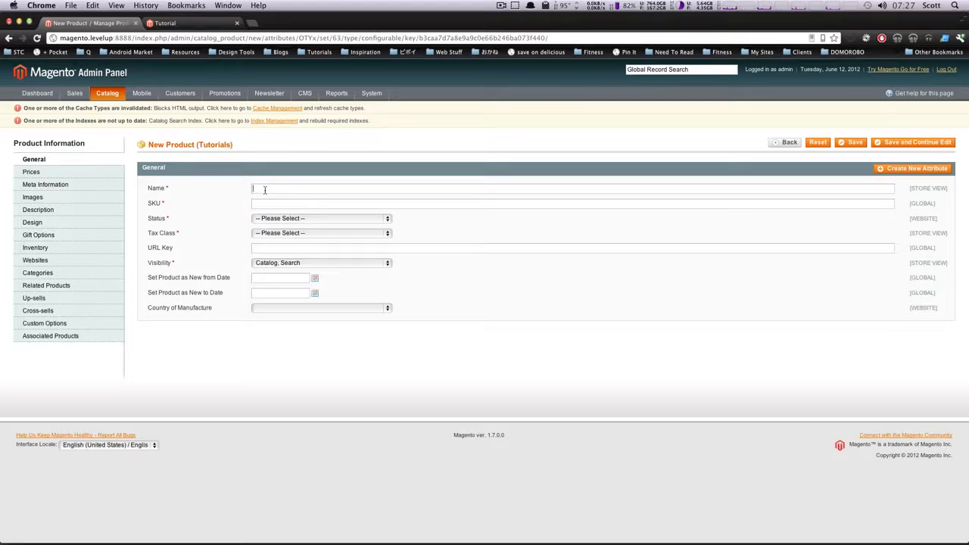
Name the new product New Tut 2 and enter 1111111 as its SKU
left_click(265, 191)
left_click(276, 179)
left_click(271, 204)
Set the product's status to Enabled, tax class to None and visibility to Catalog, Search
left_click(273, 219)
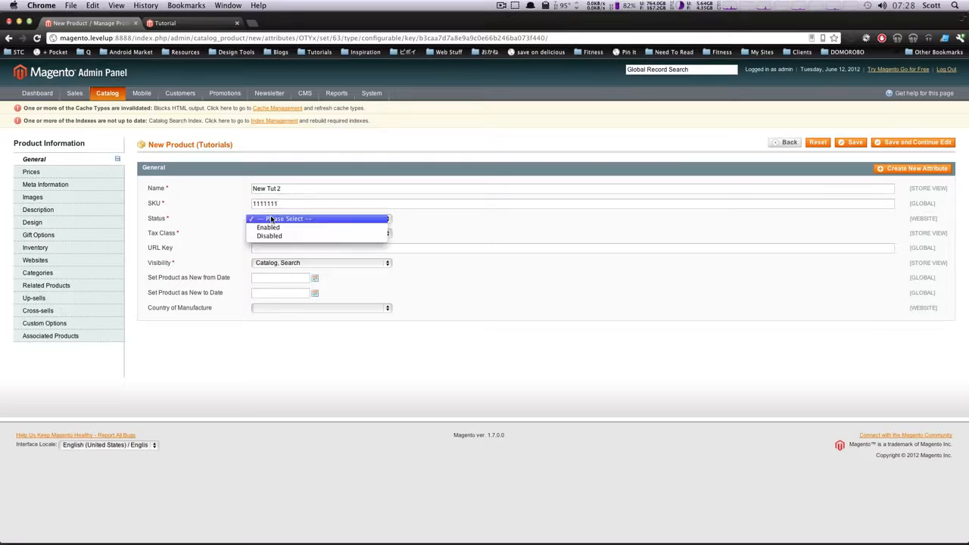
left_click(272, 229)
left_click(274, 236)
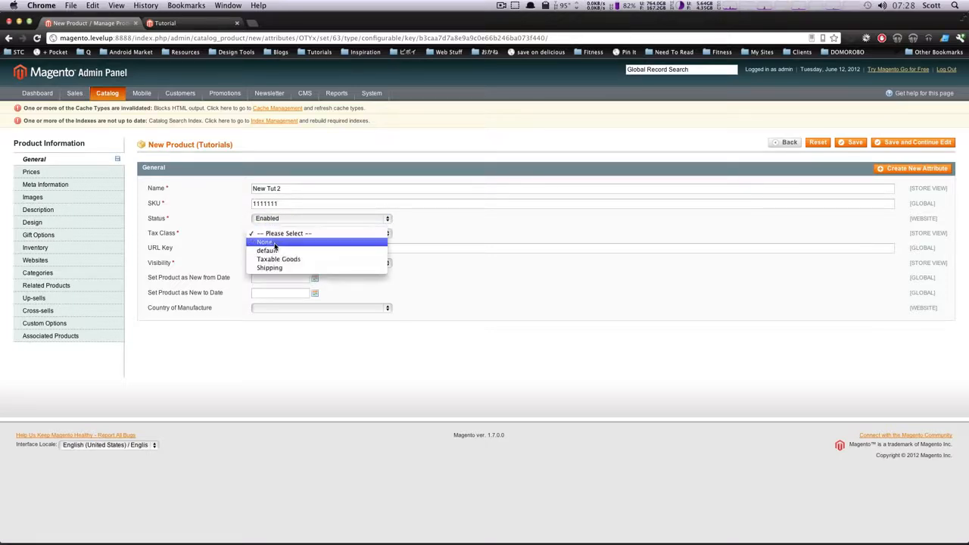
left_click(277, 243)
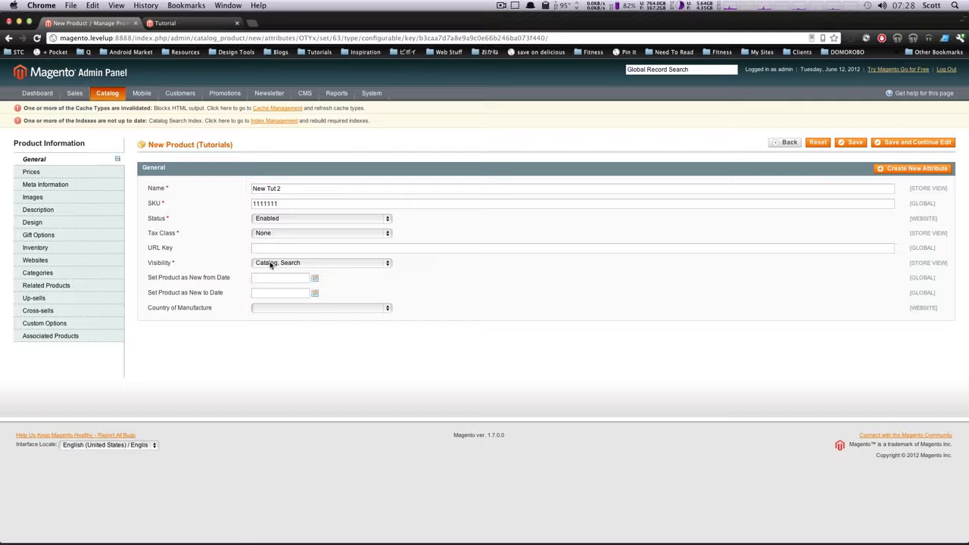
left_click(277, 262)
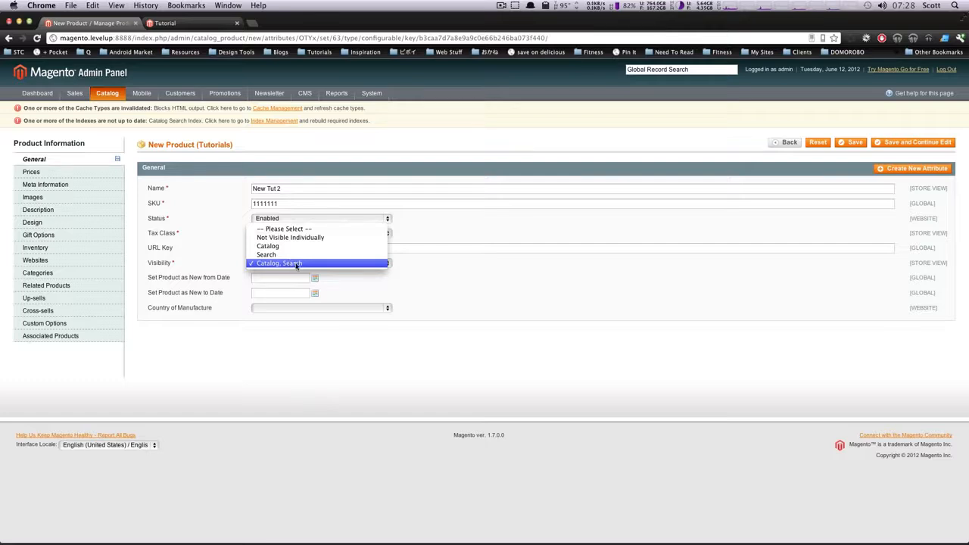
left_click(306, 265)
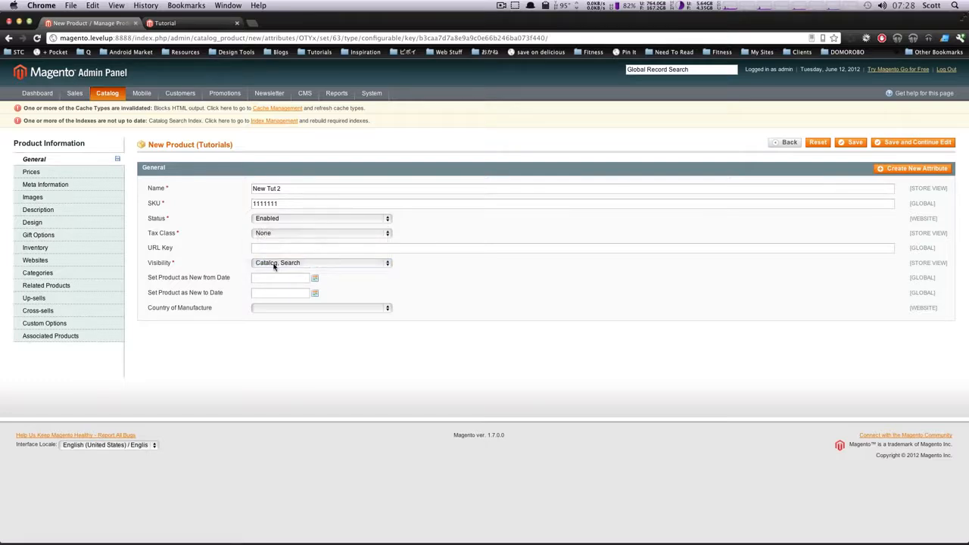
Set the new product's price to 10 USD
left_click(65, 174)
left_click(263, 187)
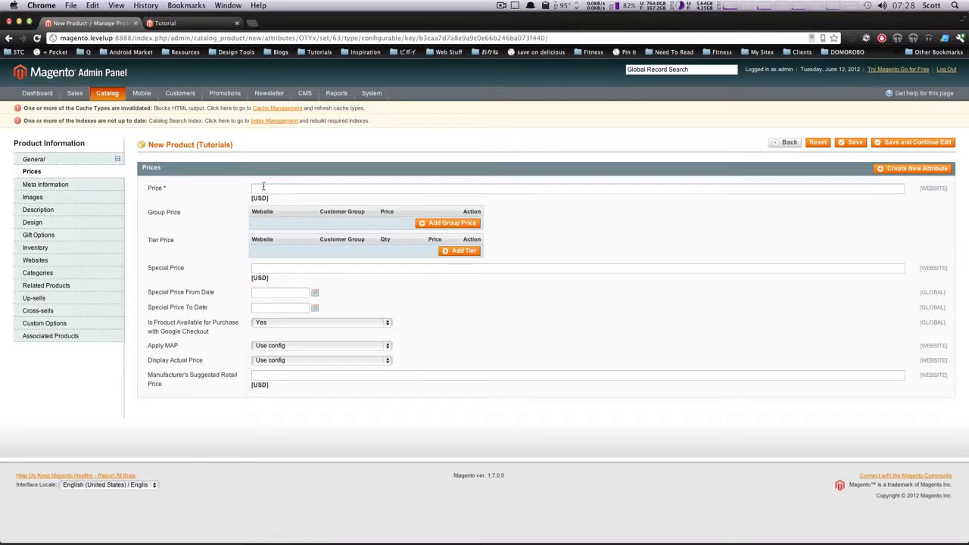
type("10.")
Fill in the meta title, meta keywords and meta description with the copied product name
left_click(53, 185)
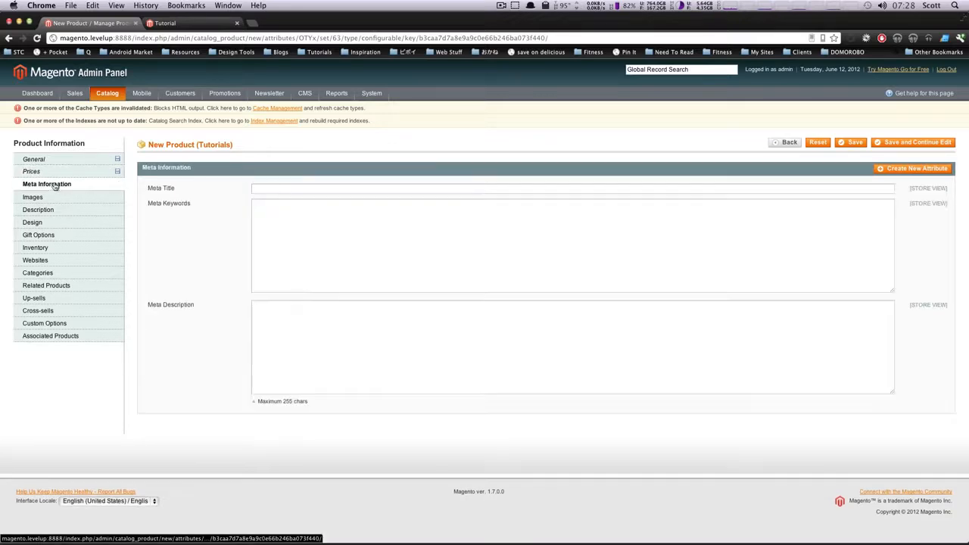
left_click(402, 189)
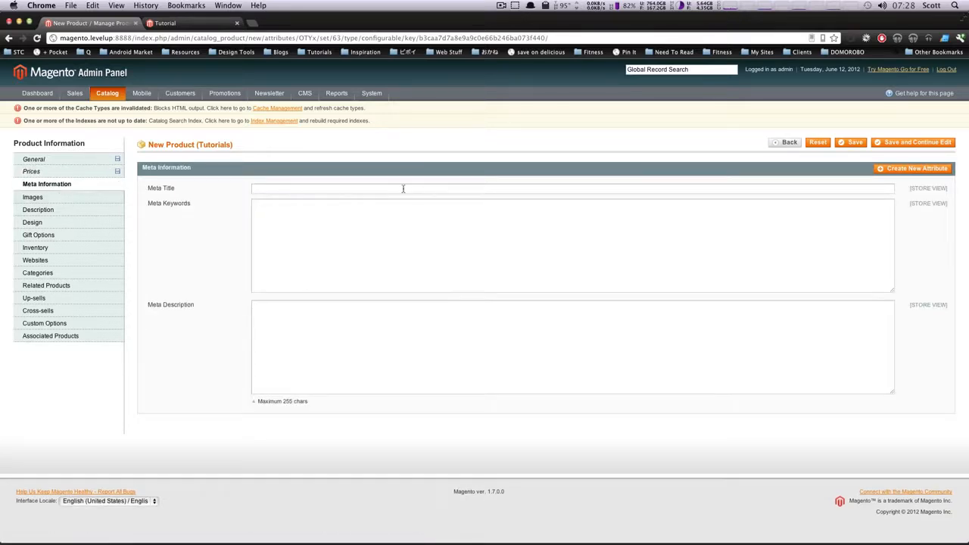
type("New Tut 2")
key("Tab")
type("New Tut 2")
left_click_drag(402, 408, 391, 346)
left_click(391, 345)
type("New Tut 2")
Capture part of the product's image page as a screenshot and upload that file as a product image
left_click(73, 199)
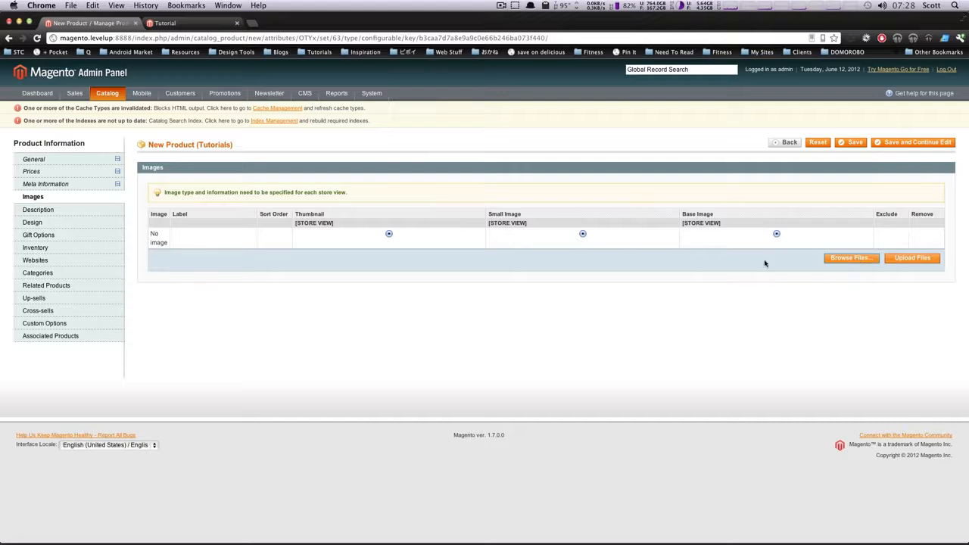
key("super+shift+4")
left_click_drag(921, 199, 697, 390)
left_click(859, 263)
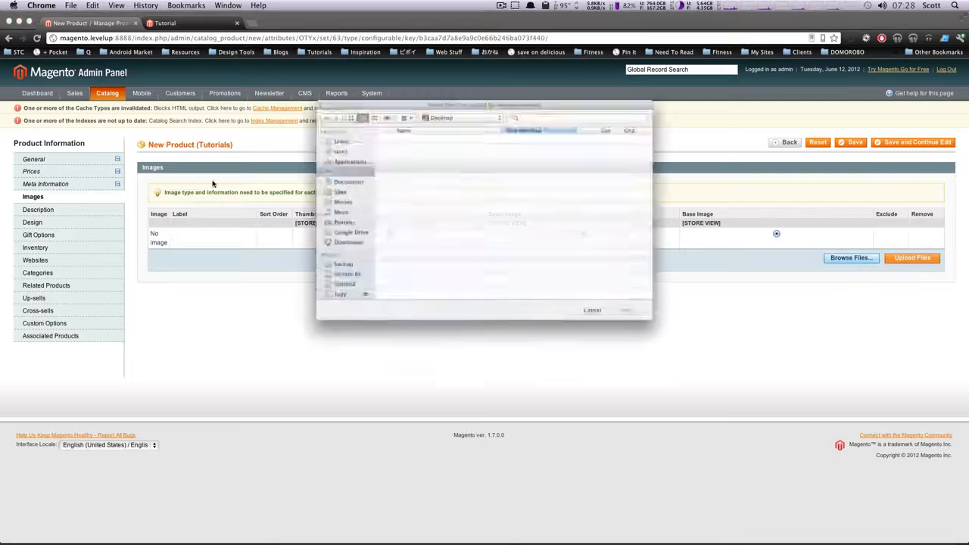
double_click(395, 126)
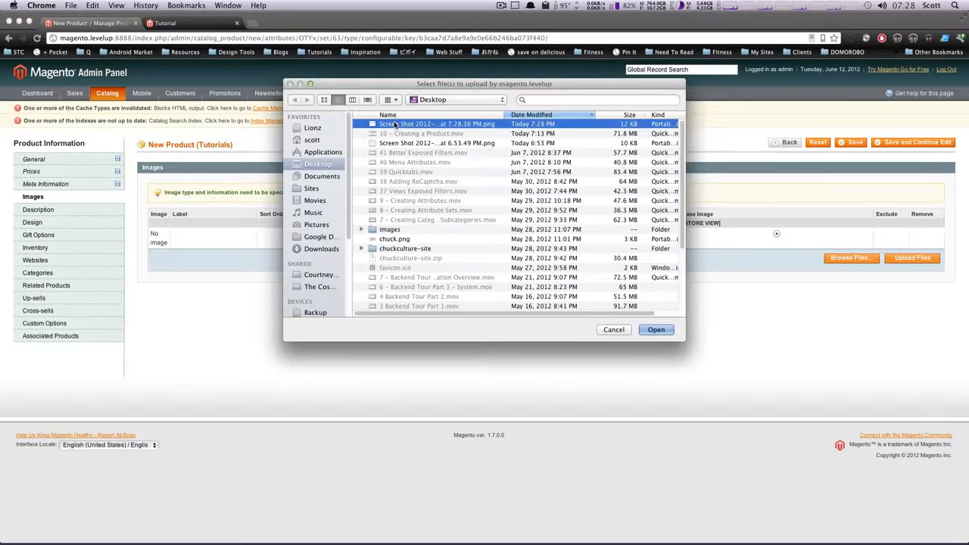
left_click(913, 259)
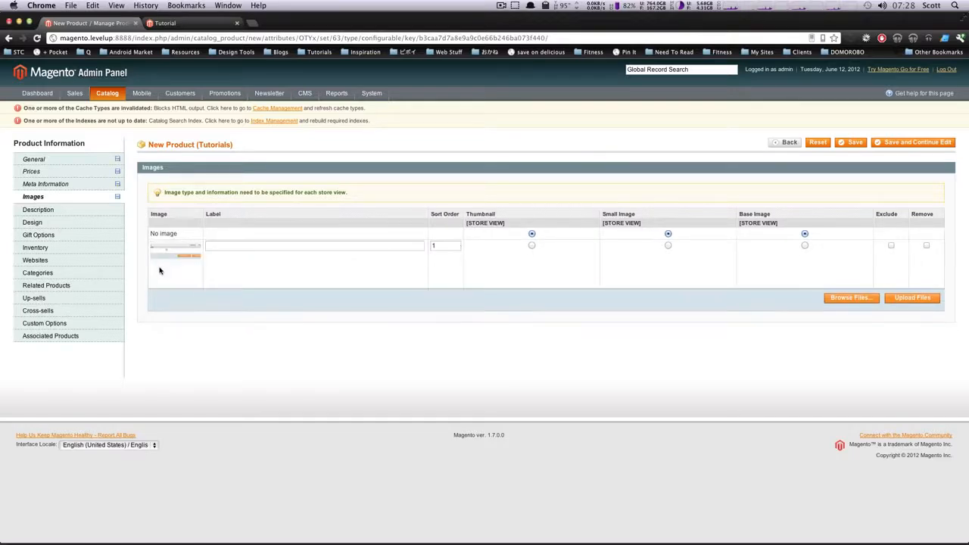
Assign the uploaded image as the product's thumbnail, small image and base image
left_click(532, 245)
left_click(668, 246)
left_click(804, 246)
Capture another screenshot of part of the admin page and upload it as a second product image
key("super+shift+4")
left_click_drag(459, 65, 707, 209)
left_click_drag(685, 225, 685, 228)
left_click(825, 301)
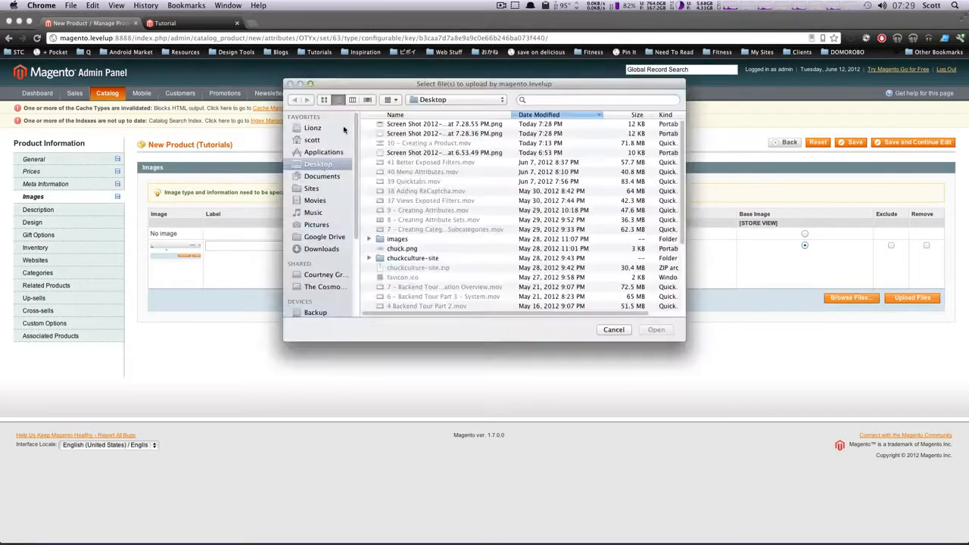
left_click(386, 124)
key("Return")
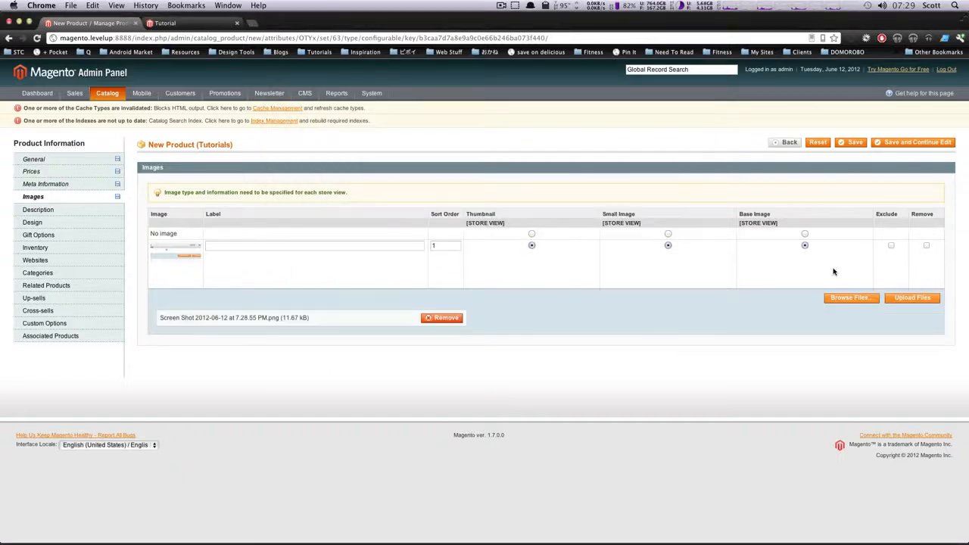
left_click(912, 300)
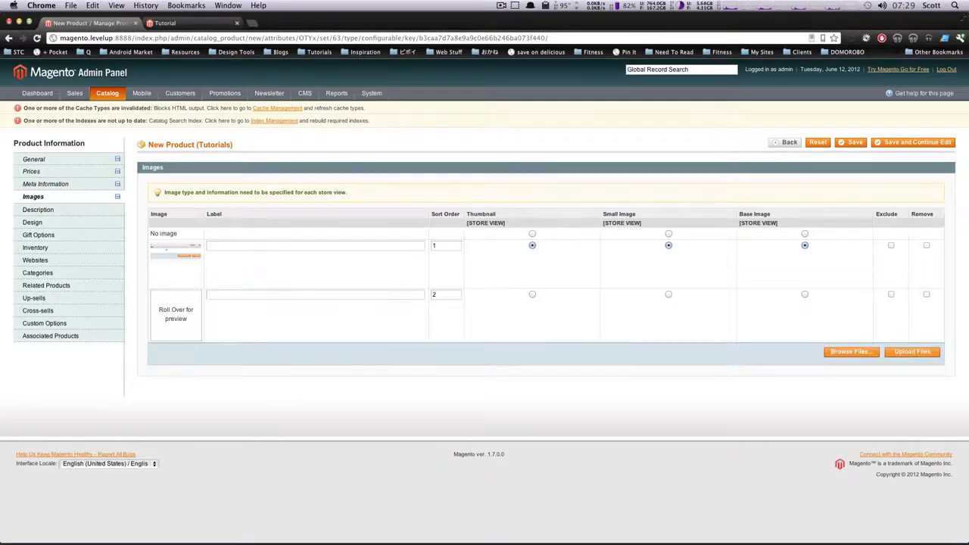
mouse_move(186, 313)
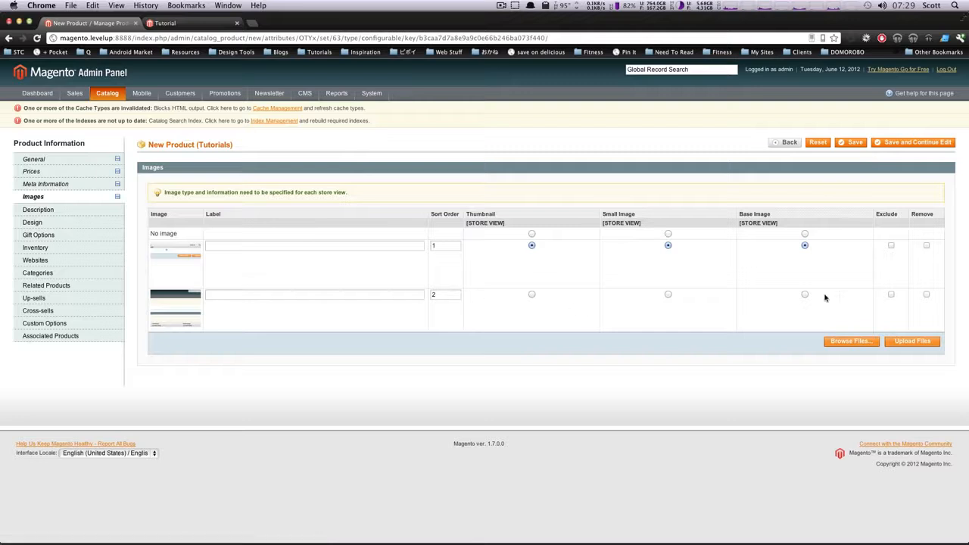
Enter New Tut 2 as both the description and the short description
left_click(72, 213)
left_click(303, 217)
type("New Tut 2")
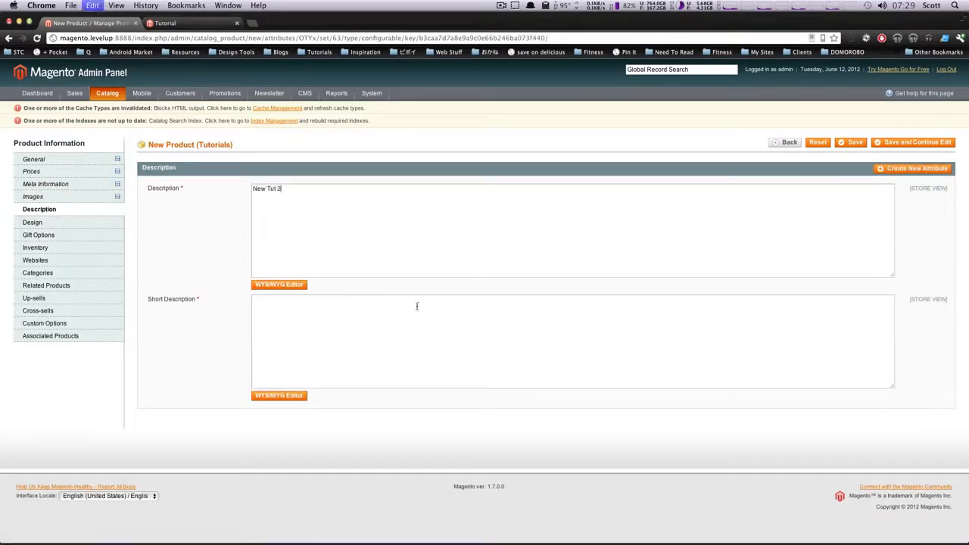
left_click(407, 321)
type("New Tut 2")
Go past the design and gift options and set the product's stock availability to In Stock
left_click(76, 224)
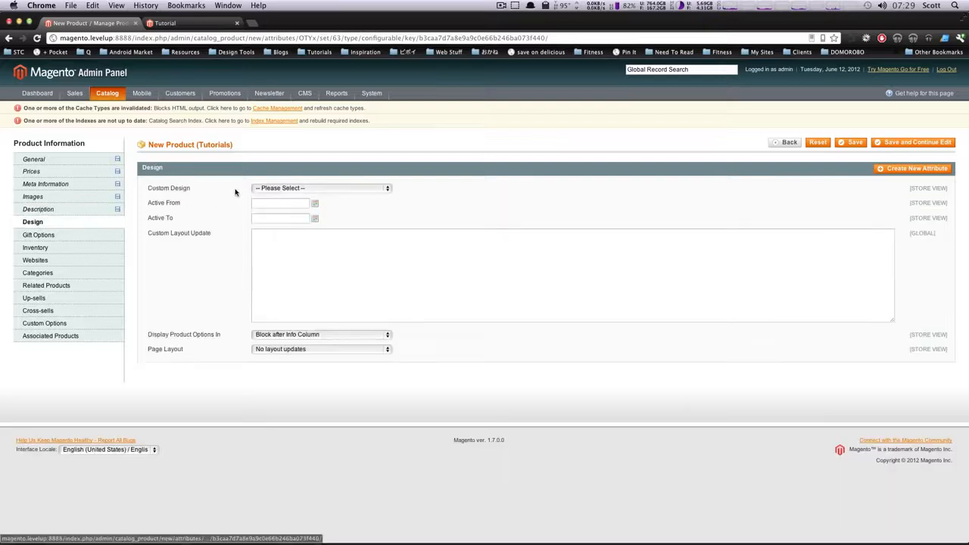
left_click(44, 237)
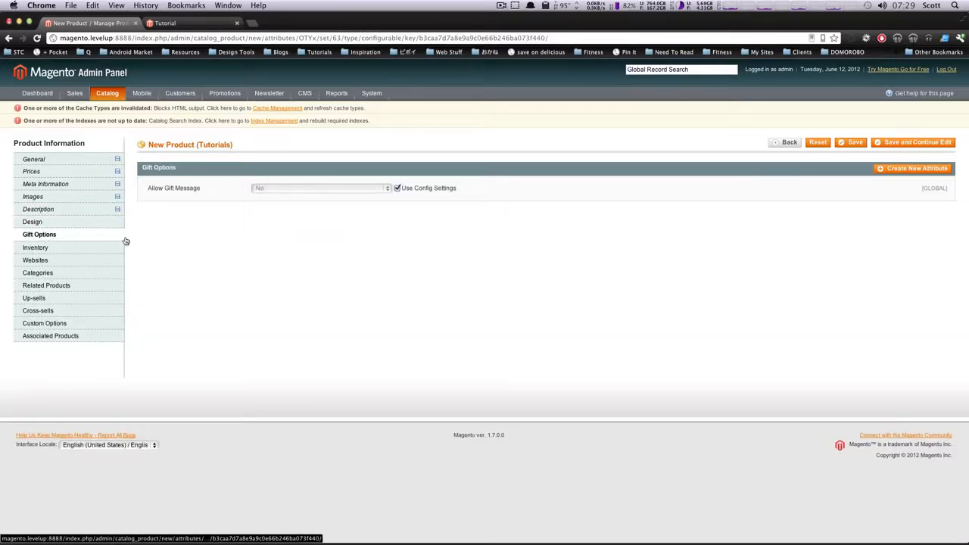
left_click(79, 252)
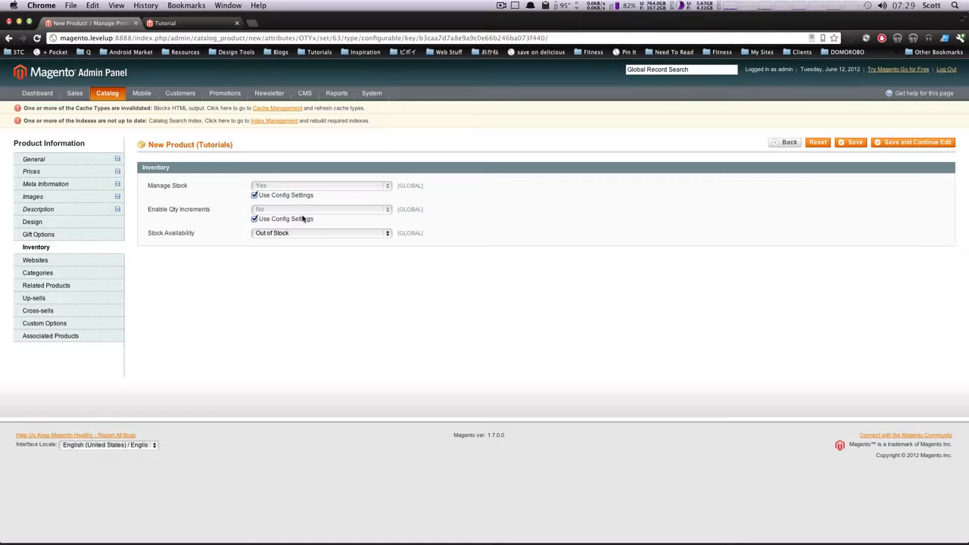
left_click(296, 233)
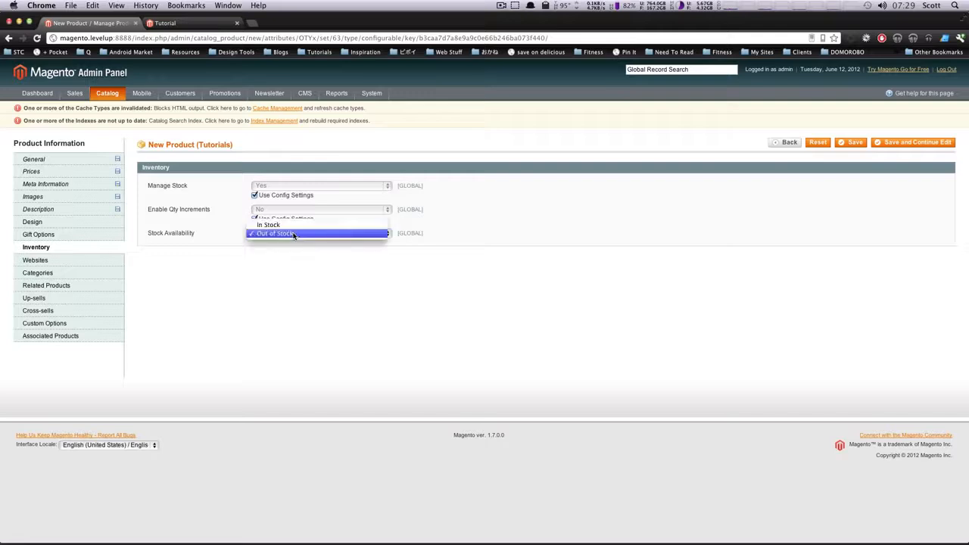
left_click(294, 226)
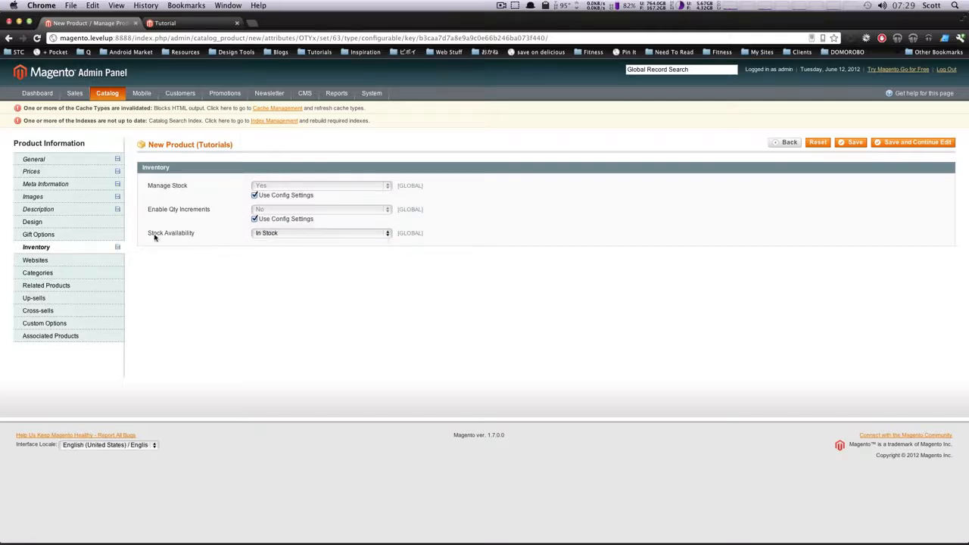
Assign the product to Main Website and to the Tutorials and Magento Tutorials categories
left_click(83, 264)
left_click(167, 186)
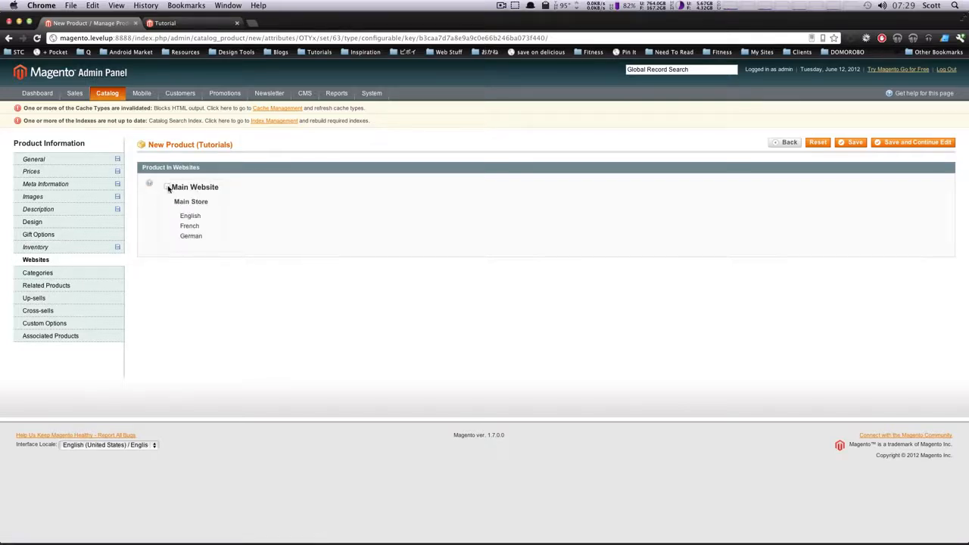
left_click(64, 275)
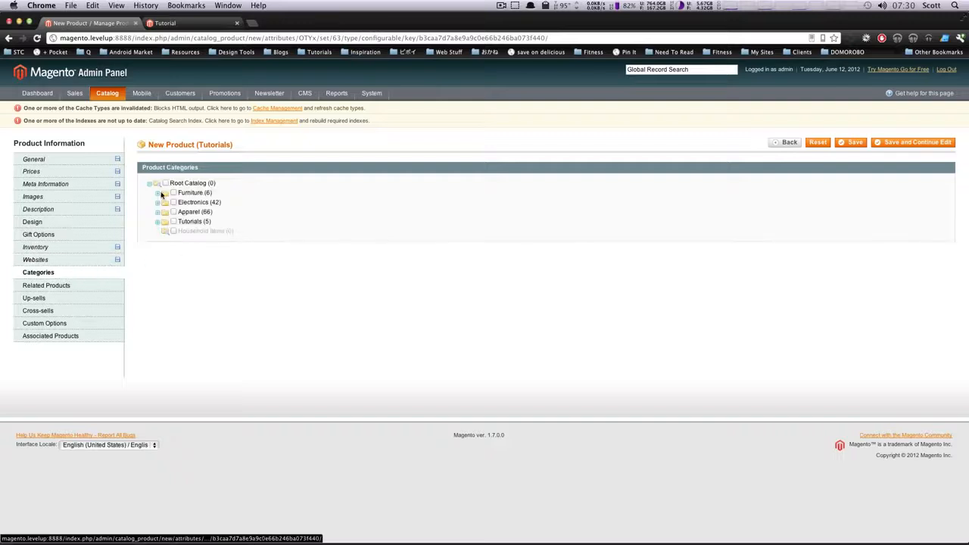
left_click(173, 222)
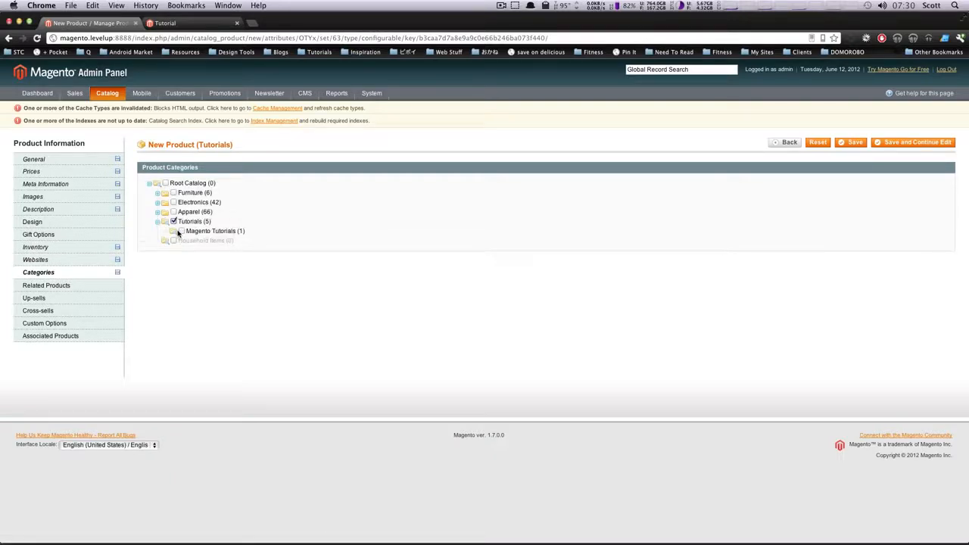
left_click(182, 230)
Add Computer and Microsoft Wireless Optical Mouse 5000 as related products
left_click(69, 285)
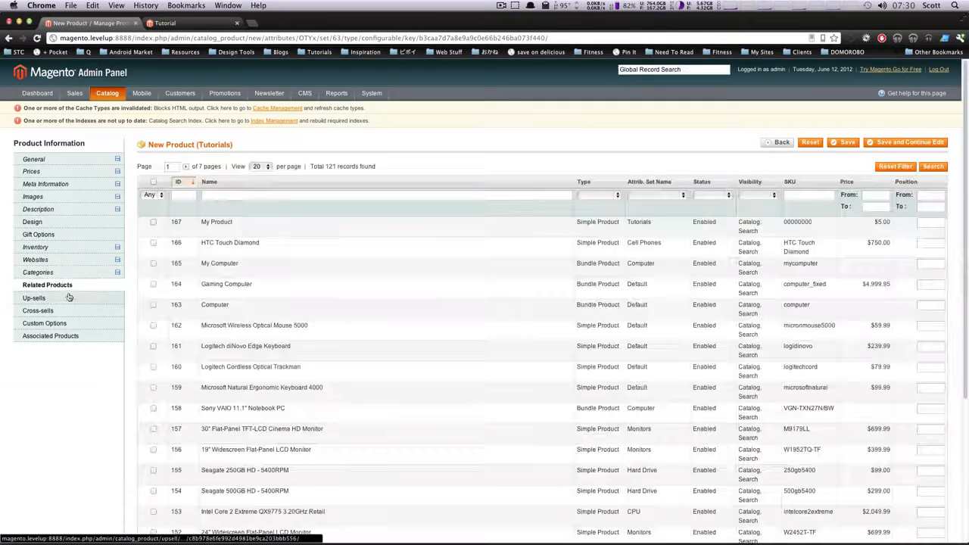
left_click(153, 305)
left_click(153, 325)
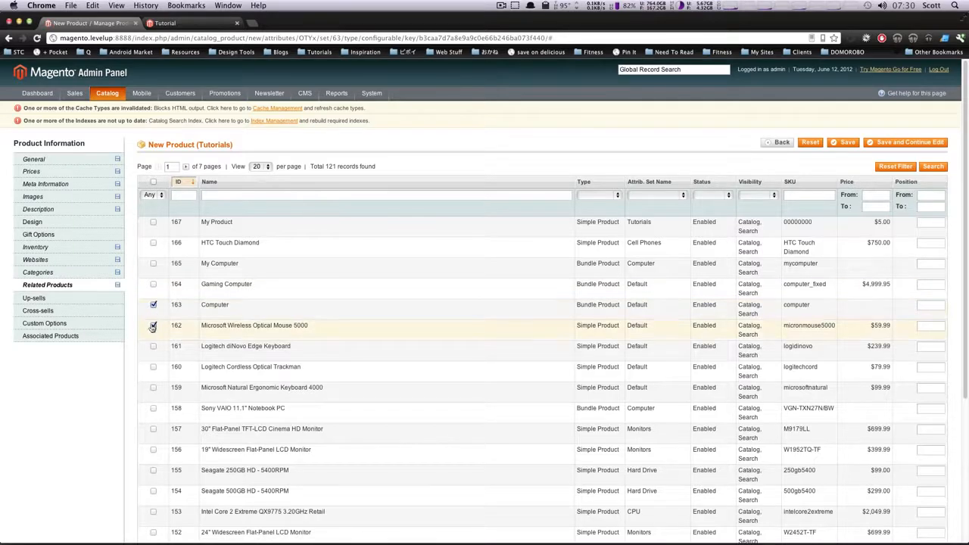
Add Microsoft Wireless Optical Mouse 5000, Computer and Gaming Computer as cross-sell products
left_click(38, 310)
left_click(152, 325)
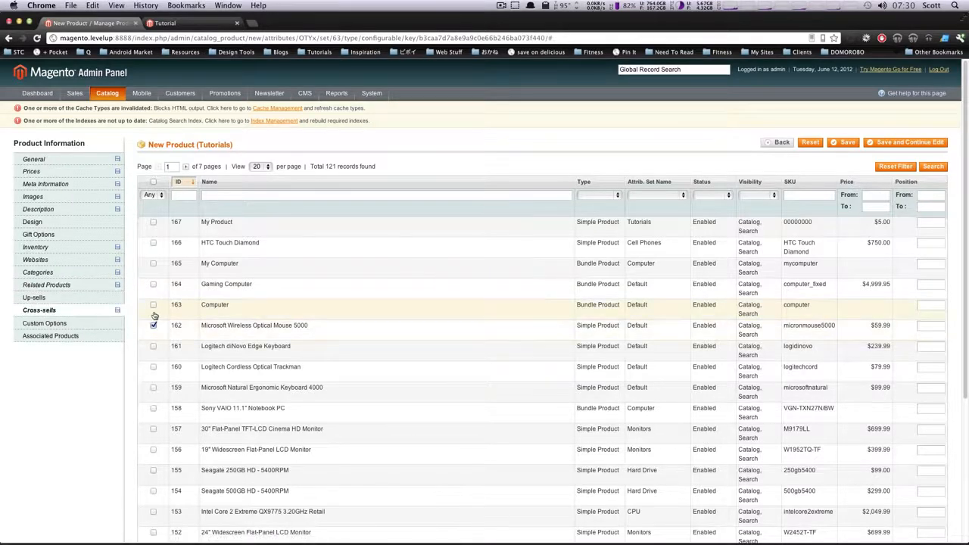
left_click(153, 284)
left_click(153, 305)
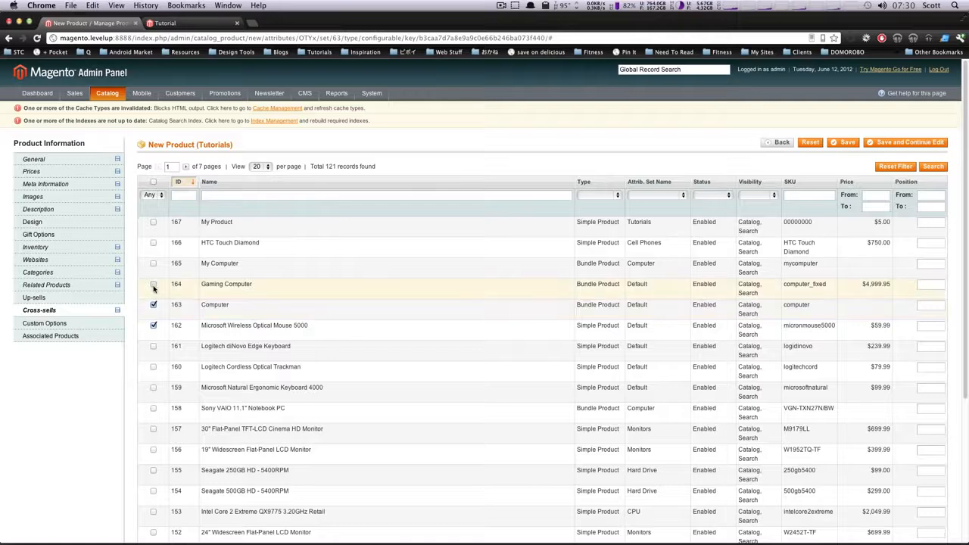
Go through the custom options and associated products without adding any, and save the new product
left_click(86, 324)
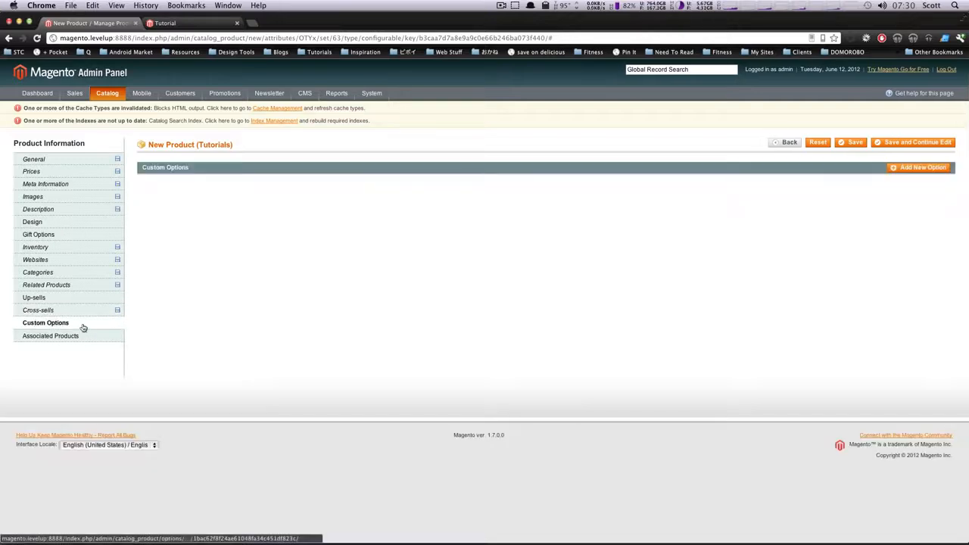
left_click(76, 336)
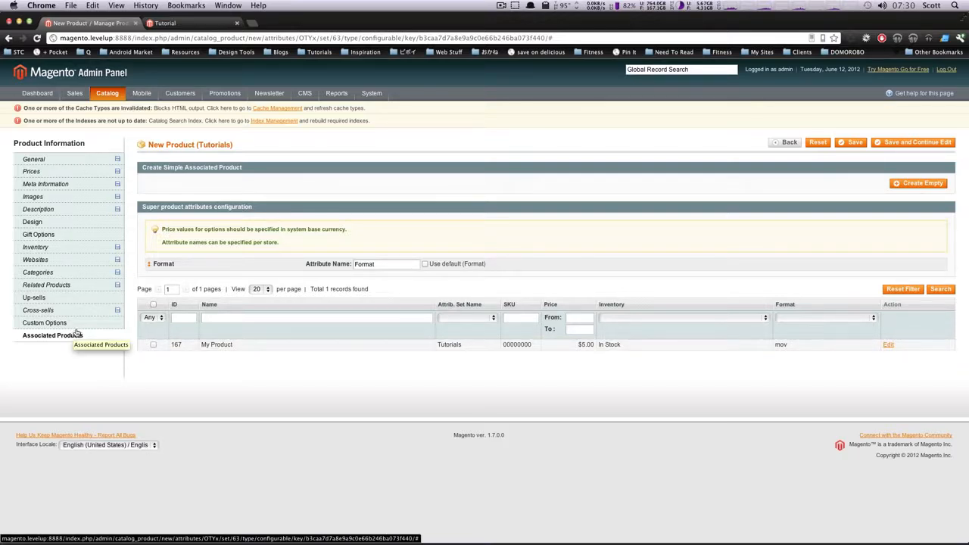
left_click(875, 145)
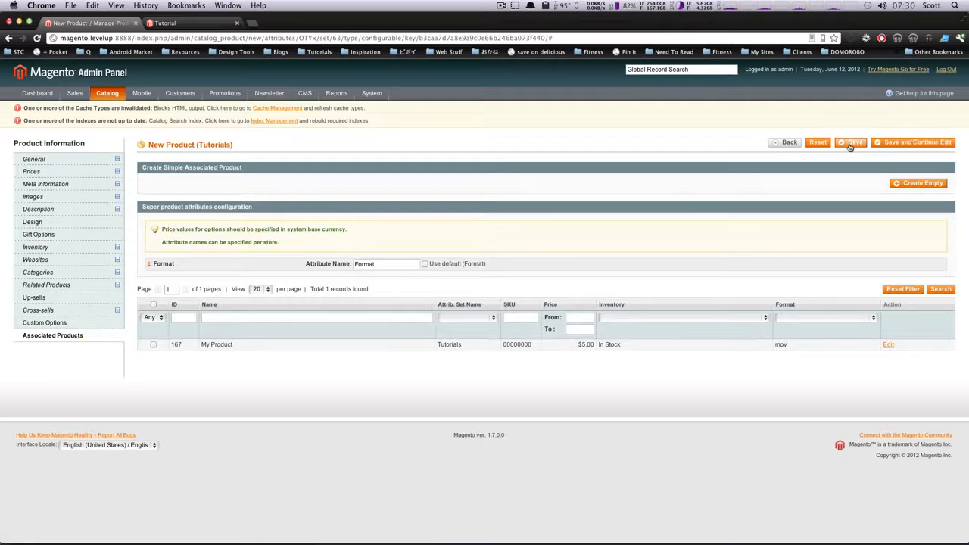
left_click(849, 146)
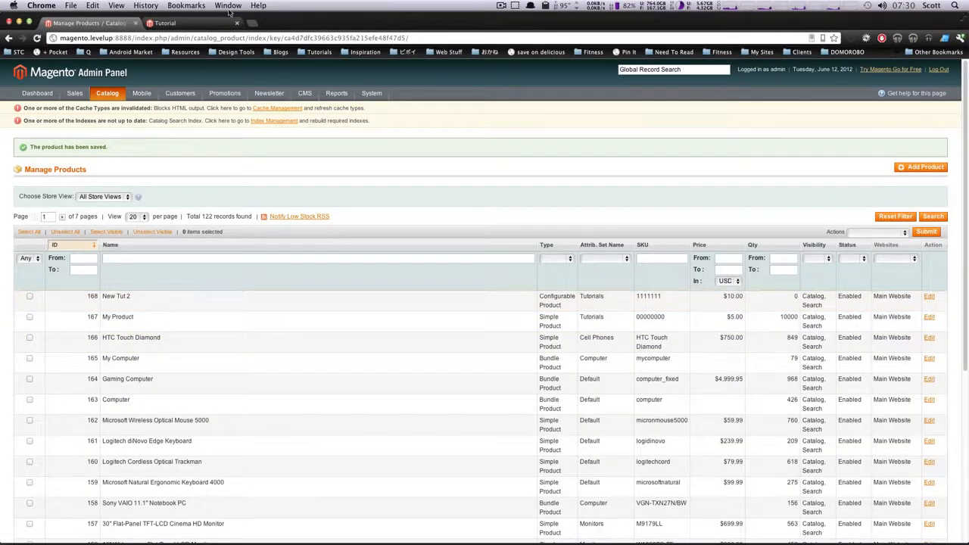
Look for the new product in the storefront's Tutorials category and its Magento Tutorials subcategory
left_click(175, 24)
scroll(386, 182, "up", 5)
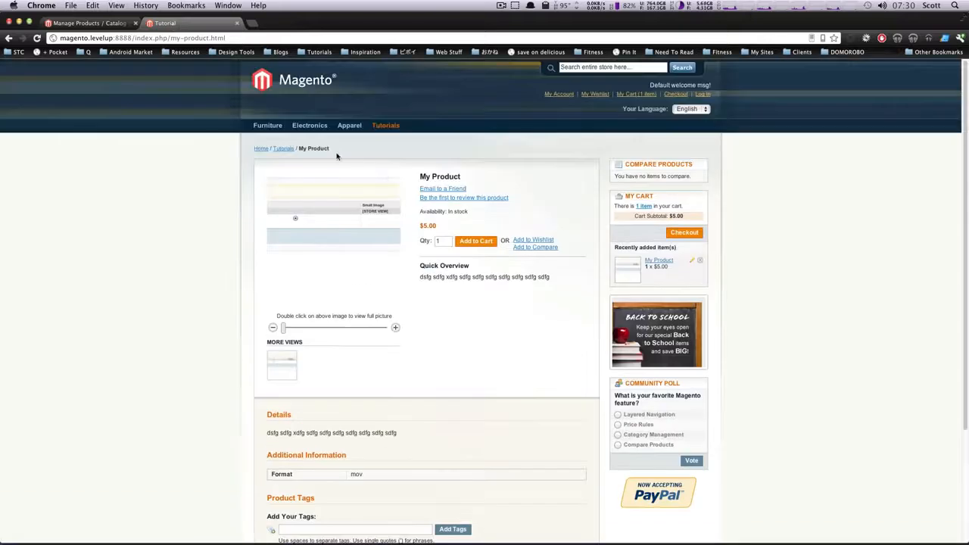
left_click(384, 128)
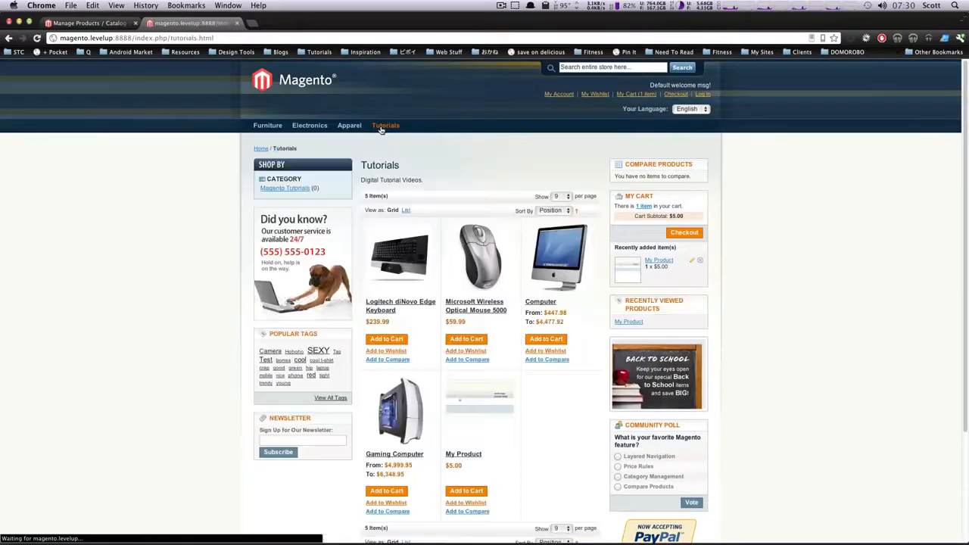
key("super+r")
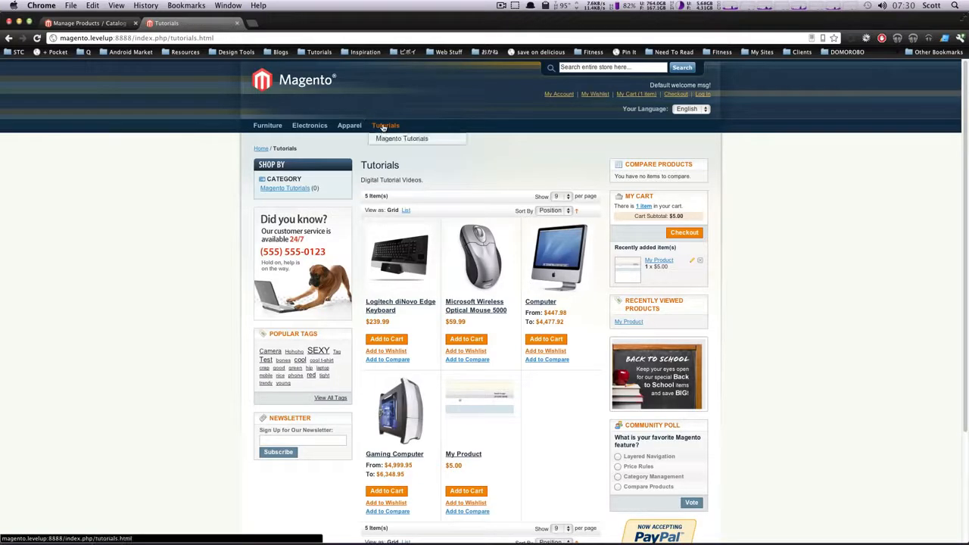
left_click(390, 140)
scroll(457, 192, "down", 5)
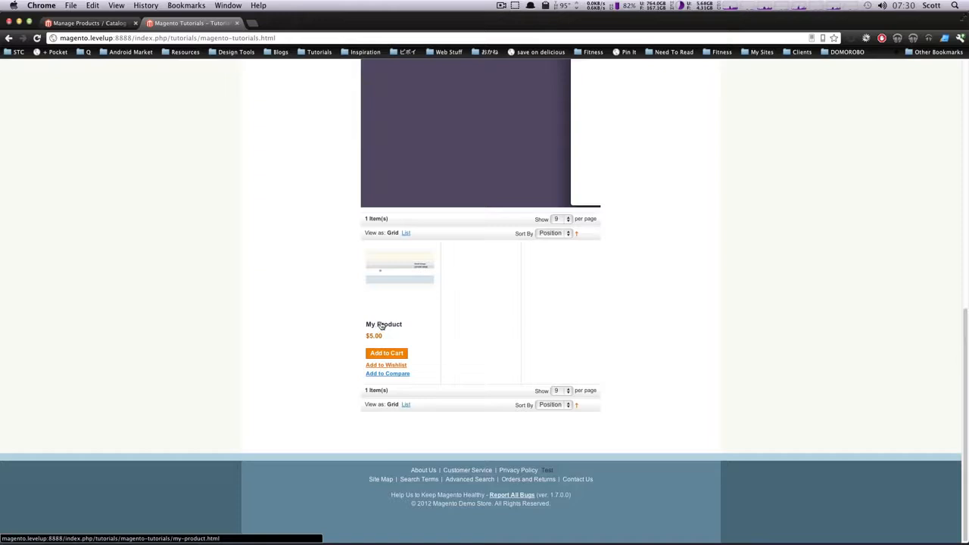
scroll(390, 321, "up", 1)
scroll(390, 322, "up", 5)
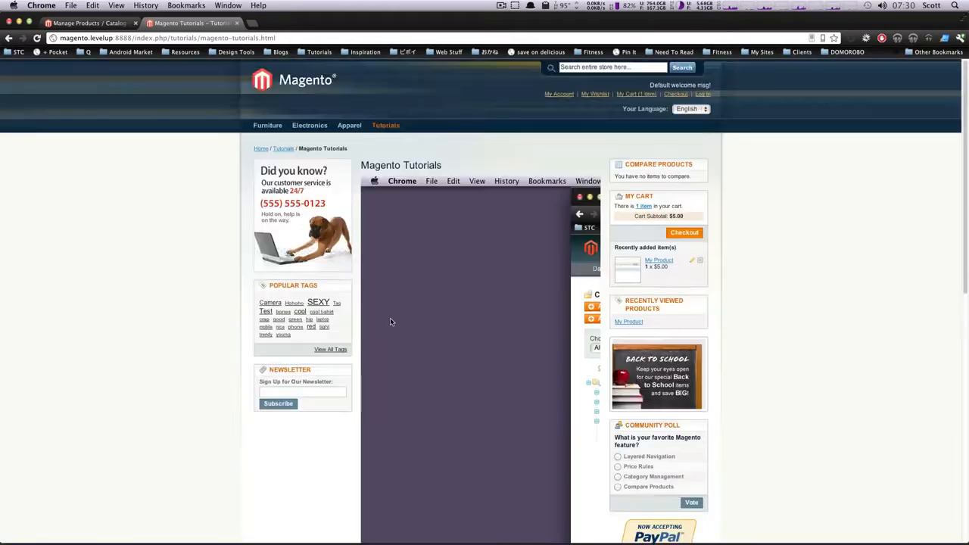
left_click(386, 131)
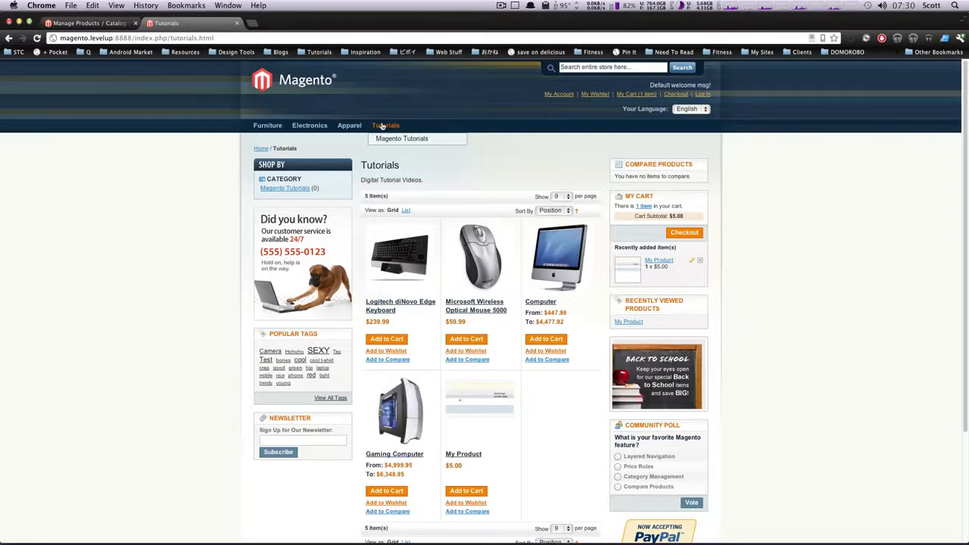